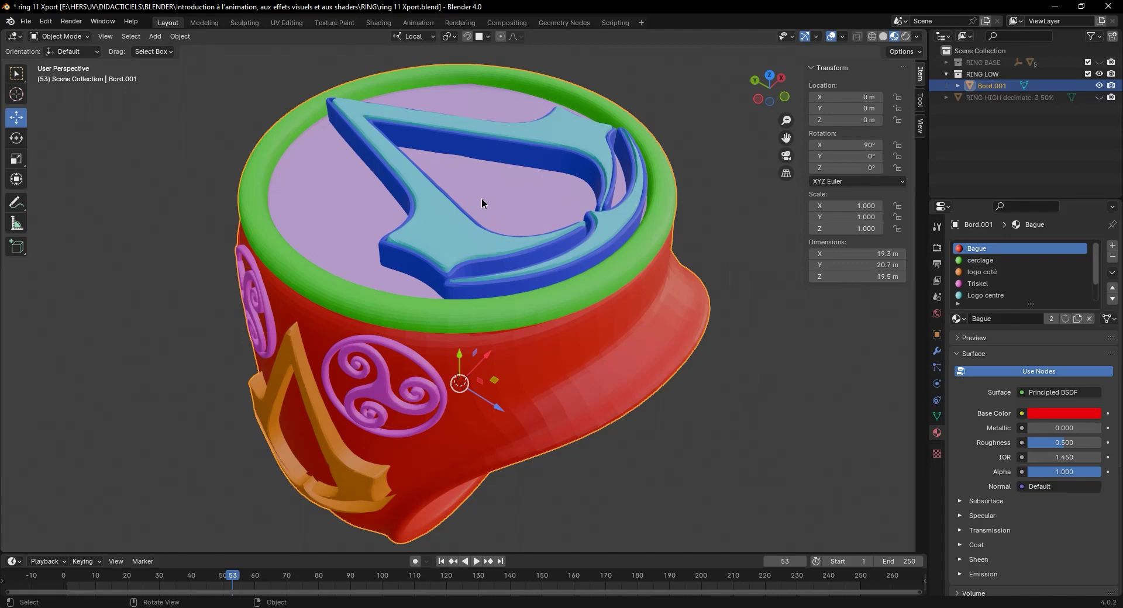
- Hide the RING LOW collection, show RING BASE in its place and examine the base ring model
{"action": "middle_click_drag", "start_coordinate": [469, 200], "coordinate": [412, 177]}
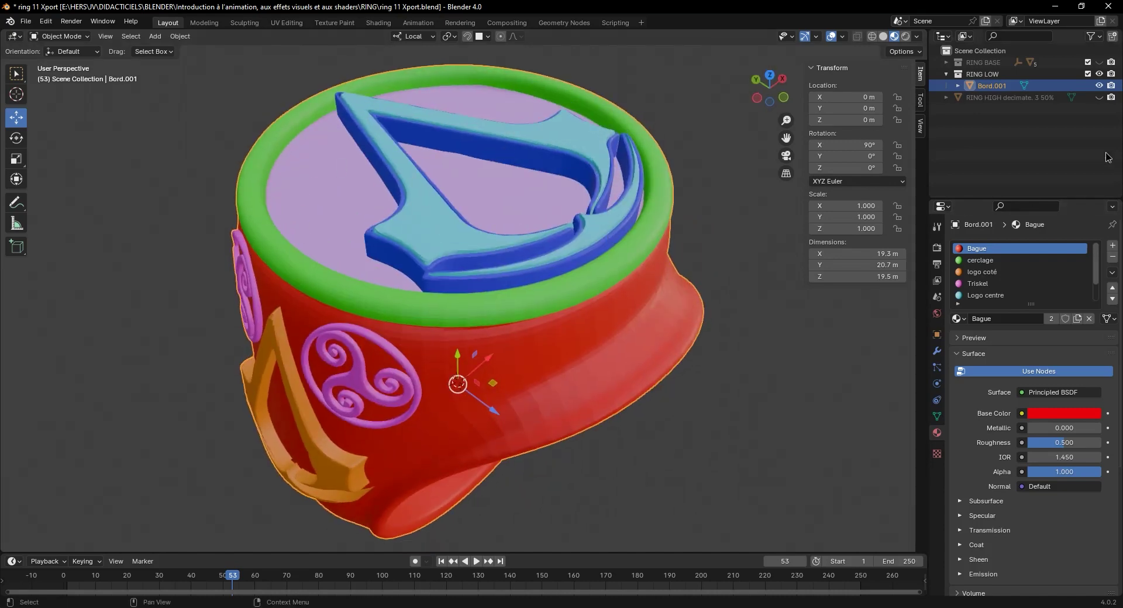
{"action": "left_click", "coordinate": [1099, 74]}
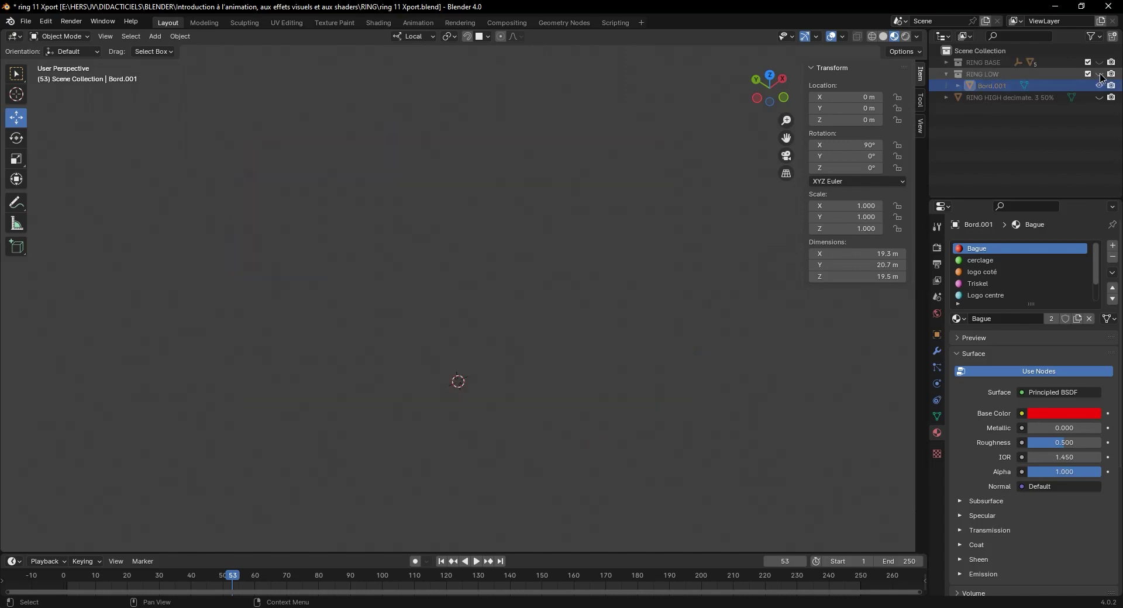
{"action": "left_click", "coordinate": [1098, 62]}
{"action": "mouse_move", "coordinate": [553, 353]}
{"action": "middle_mouse_down"}
{"action": "mouse_move", "coordinate": [567, 310]}
{"action": "mouse_move", "coordinate": [457, 342]}
{"action": "mouse_move", "coordinate": [403, 343]}
{"action": "mouse_move", "coordinate": [591, 343]}
{"action": "mouse_move", "coordinate": [492, 335]}
{"action": "mouse_move", "coordinate": [536, 334]}
{"action": "mouse_move", "coordinate": [541, 345]}
{"action": "middle_mouse_up"}
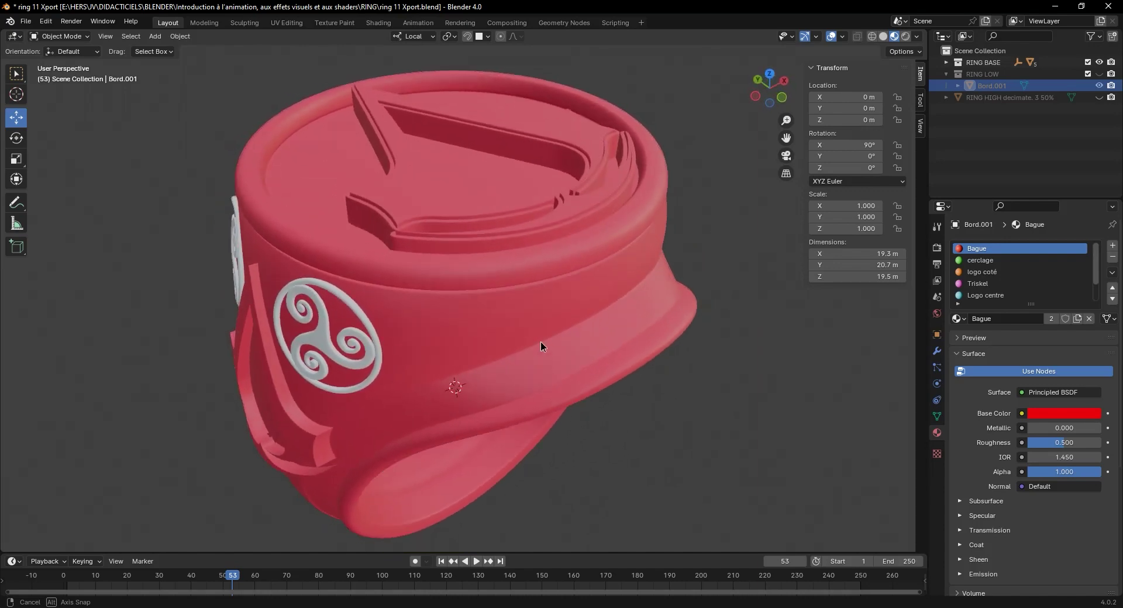
{"action": "middle_click_drag", "start_coordinate": [542, 345], "coordinate": [544, 343]}
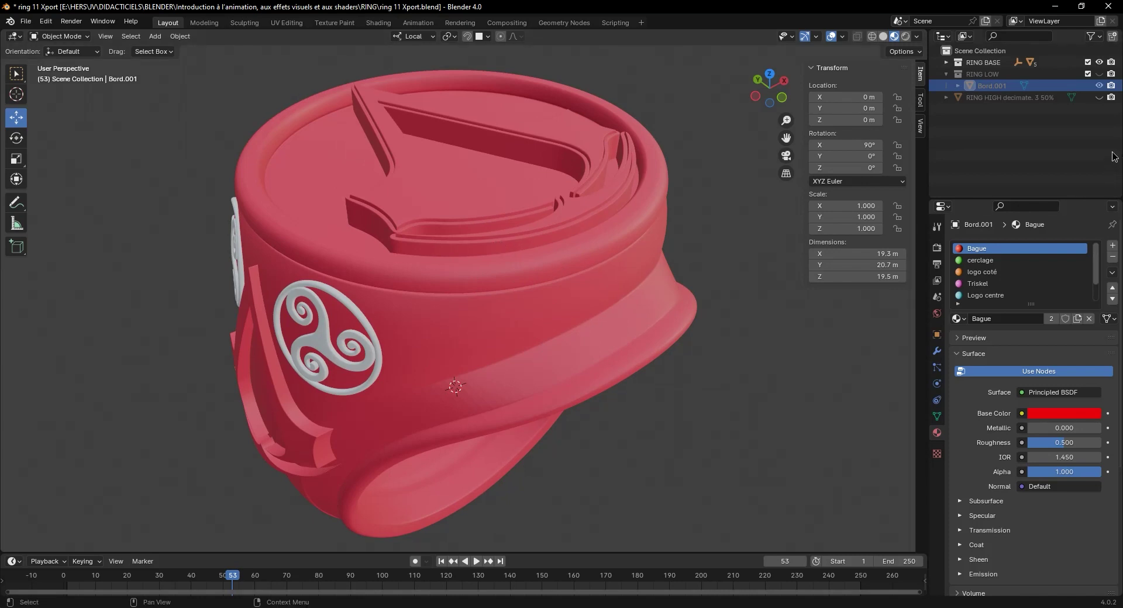
- Hide the RING BASE collection and show the RING LOW collection again
{"action": "left_click", "coordinate": [1100, 63]}
{"action": "left_click", "coordinate": [1099, 74]}
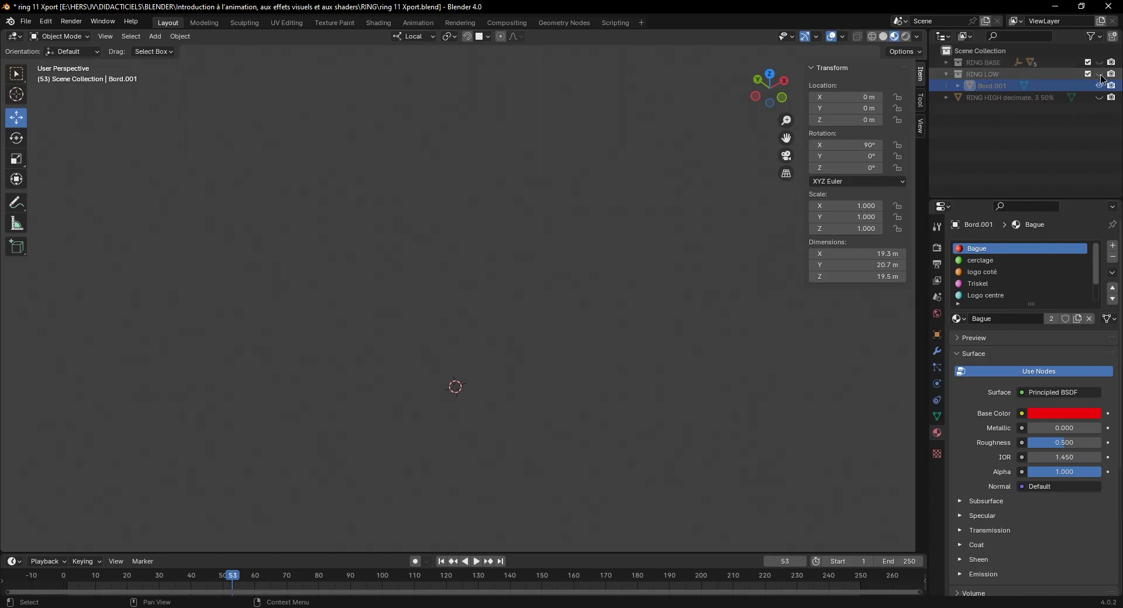
{"action": "left_click", "coordinate": [1100, 75]}
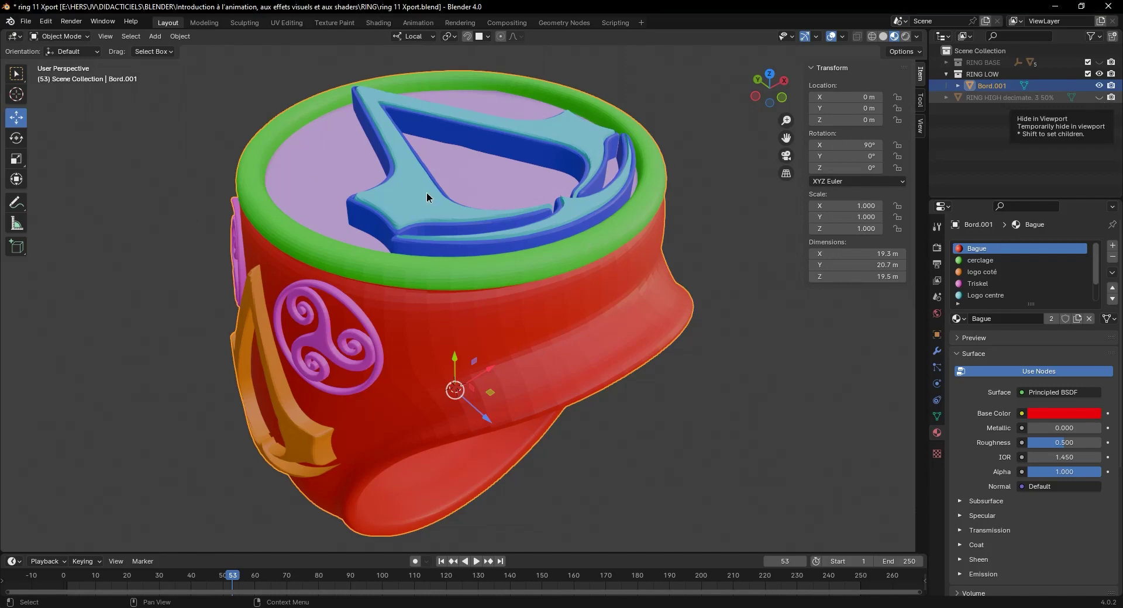
- Show only the "RING HIGH decimate. 3 50%" object, examine its sculpted surface detail and select it
{"action": "key", "text": "alt+h"}
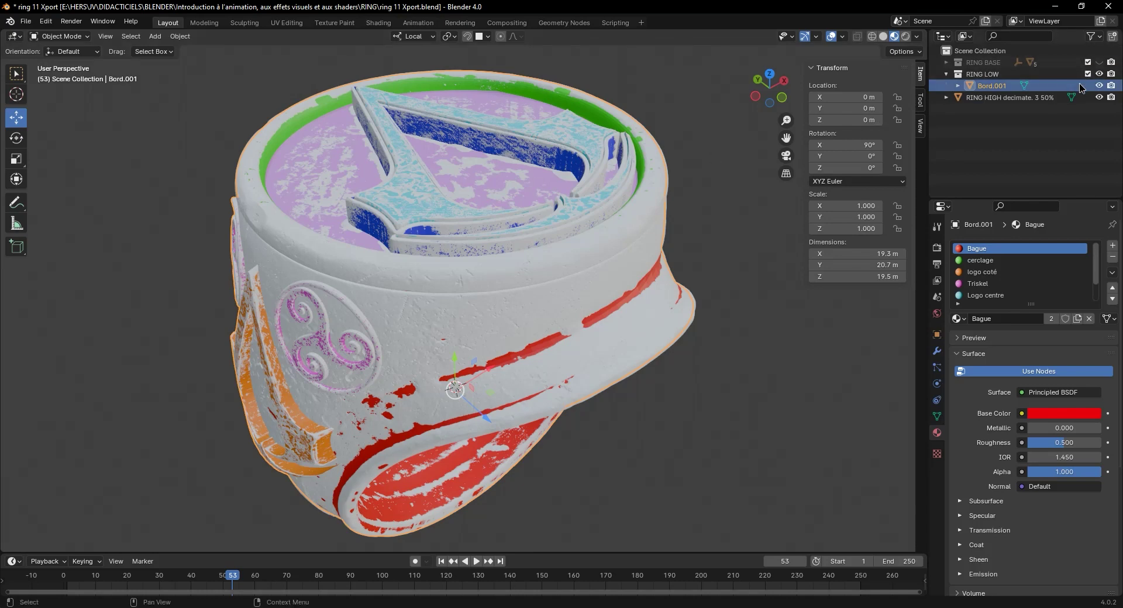
{"action": "left_click", "coordinate": [1100, 74]}
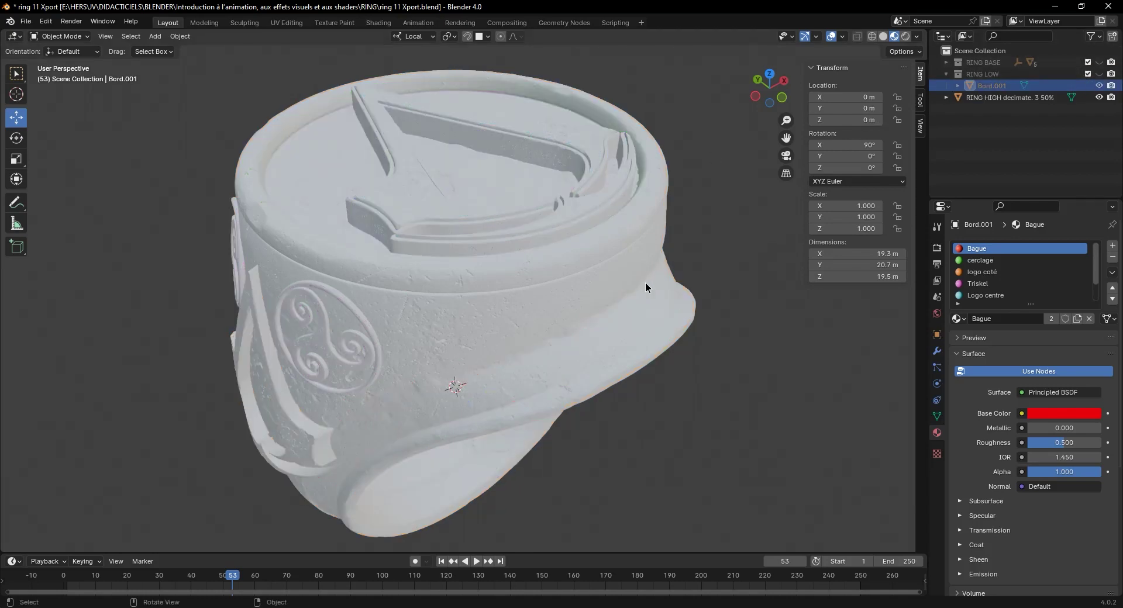
{"action": "middle_click_drag", "start_coordinate": [687, 285], "coordinate": [617, 292]}
{"action": "scroll", "coordinate": [609, 287], "scroll_direction": "up", "scroll_amount": 3}
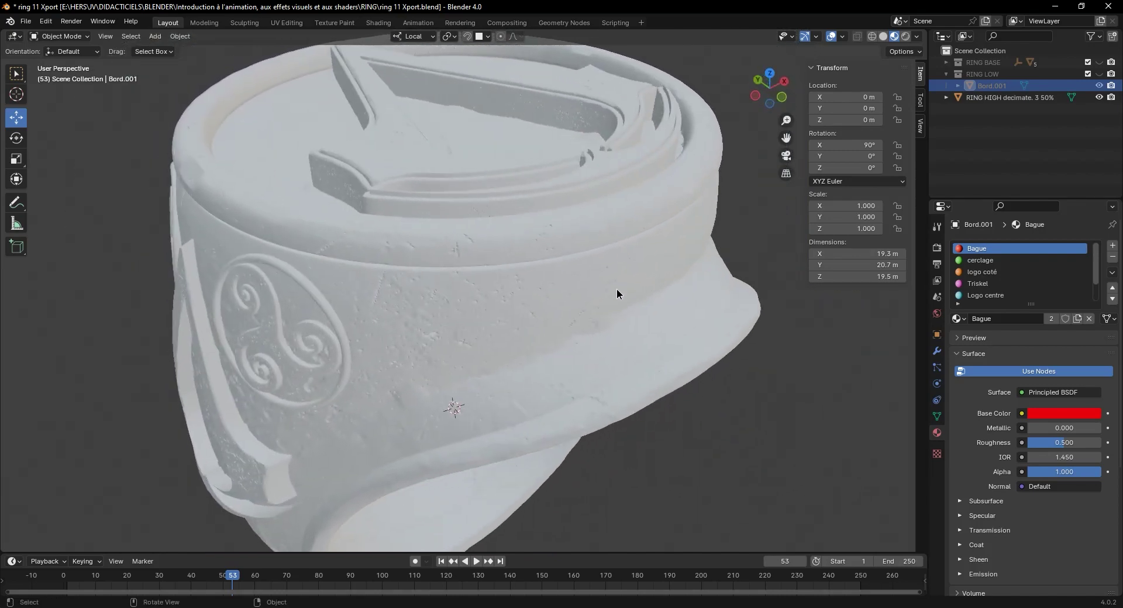
{"action": "scroll", "coordinate": [602, 283], "scroll_direction": "down", "scroll_amount": 1}
{"action": "scroll", "coordinate": [565, 301], "scroll_direction": "up", "scroll_amount": 1}
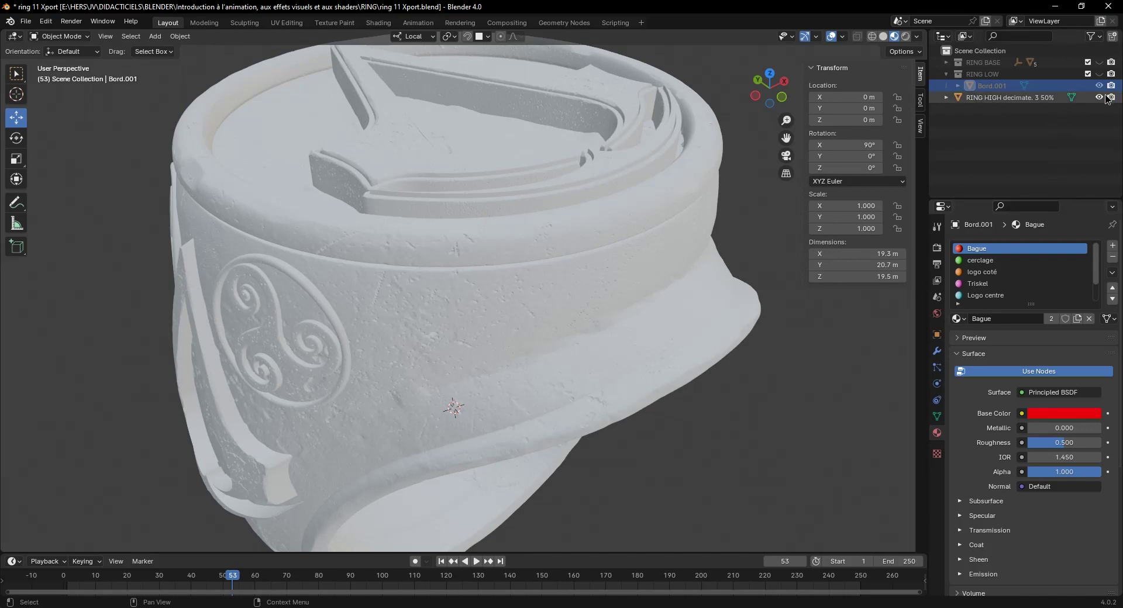
{"action": "left_click", "coordinate": [553, 315]}
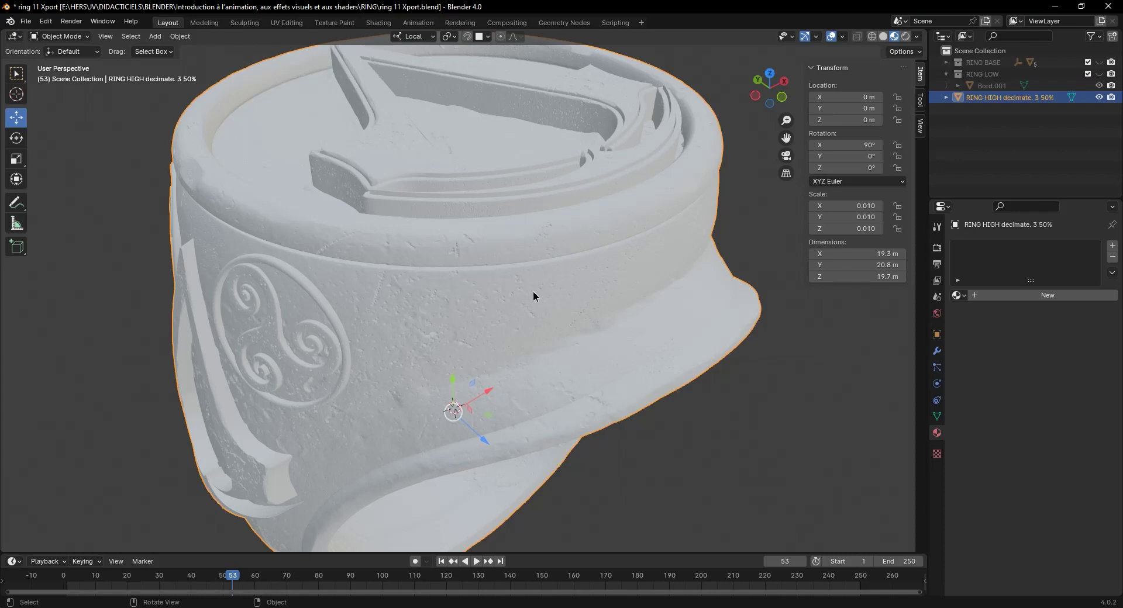
- Switch to the SUBSTANCE folder in File Explorer and check the exported HIGH.fbx, High 50%.mtl and High 50%.obj files
{"action": "key", "text": "alt+Tab"}
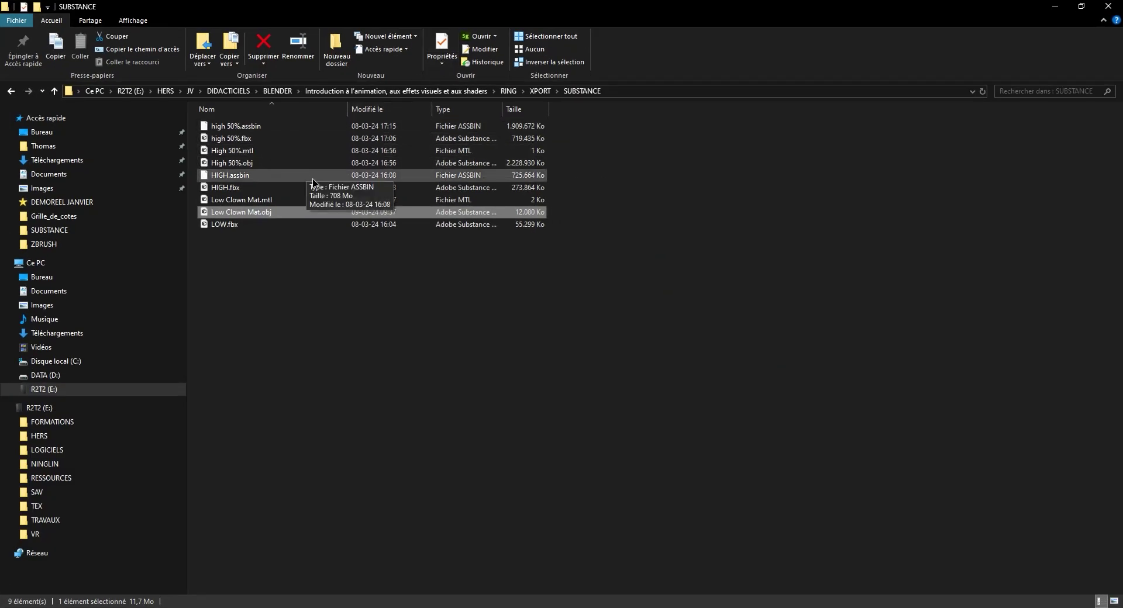
{"action": "left_click", "coordinate": [229, 192]}
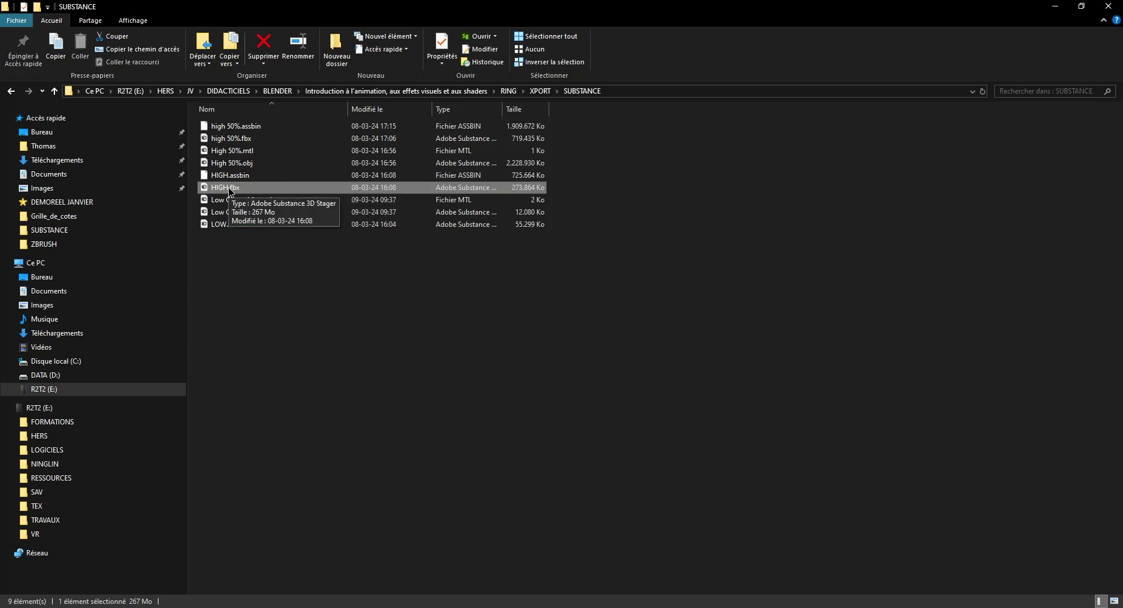
{"action": "left_click", "coordinate": [229, 163]}
{"action": "left_click", "coordinate": [229, 153]}
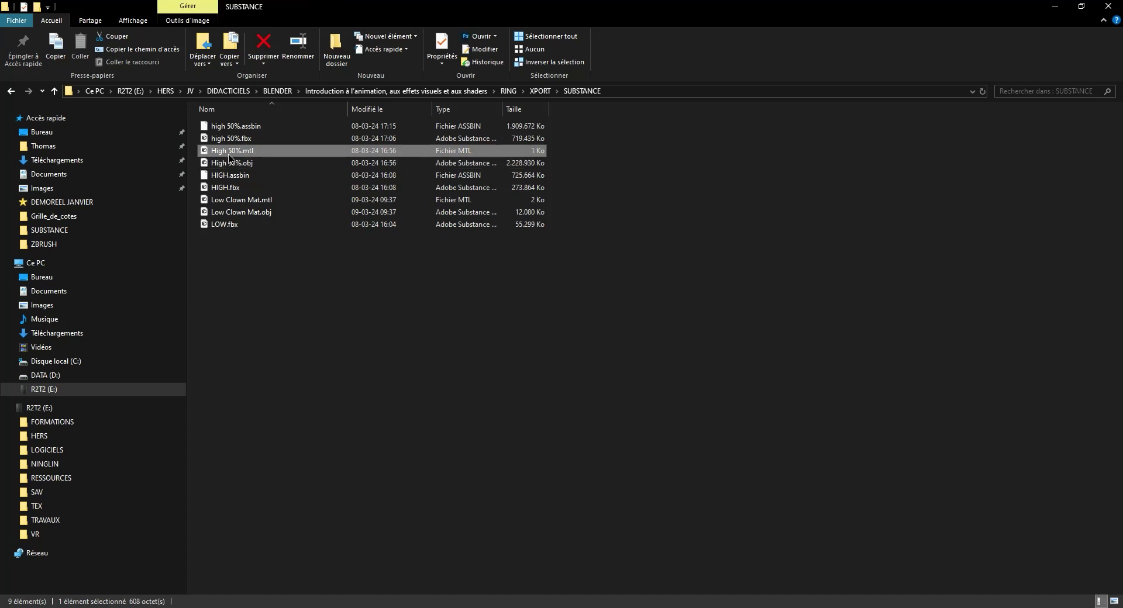
{"action": "left_click", "coordinate": [375, 167]}
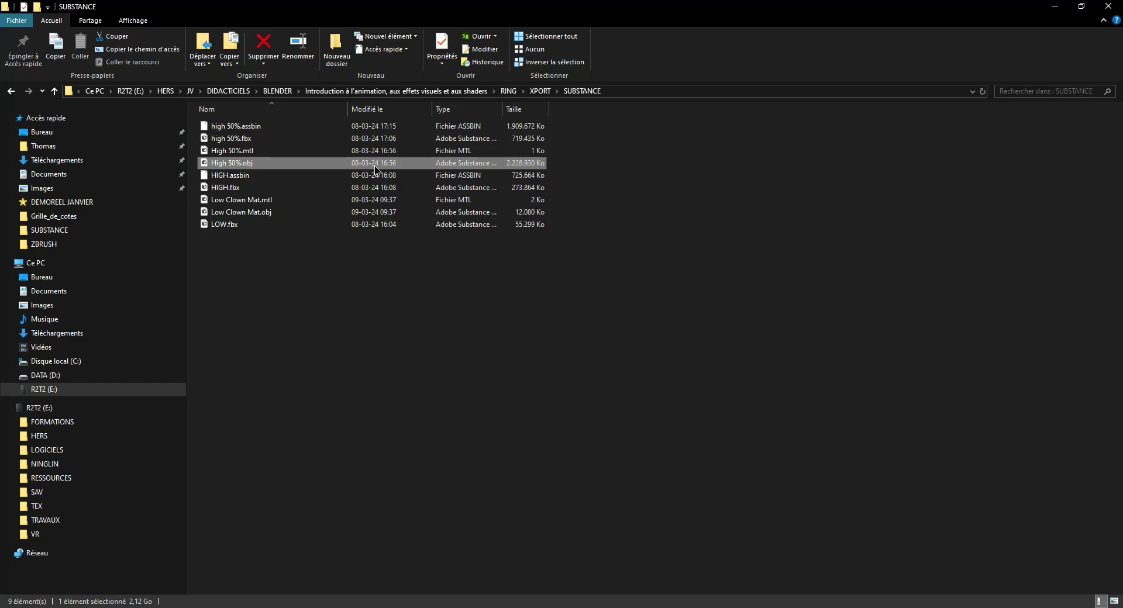
{"action": "left_click_drag", "start_coordinate": [513, 13], "coordinate": [0, 380]}
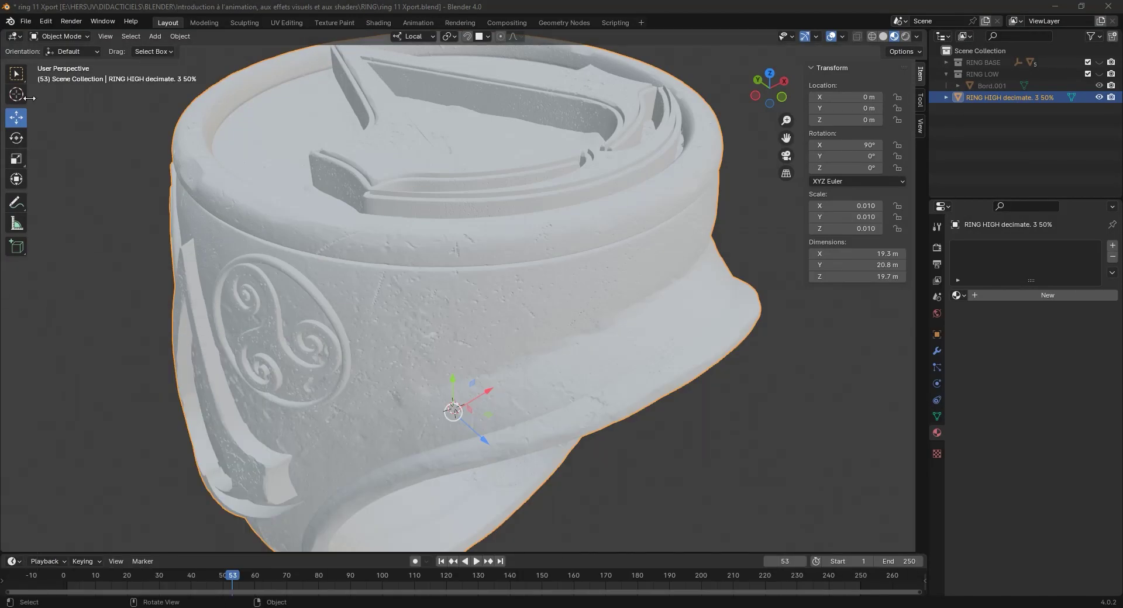
- Back in Blender, hide the RING HIGH object and show the RING LOW collection
{"action": "left_click", "coordinate": [26, 21]}
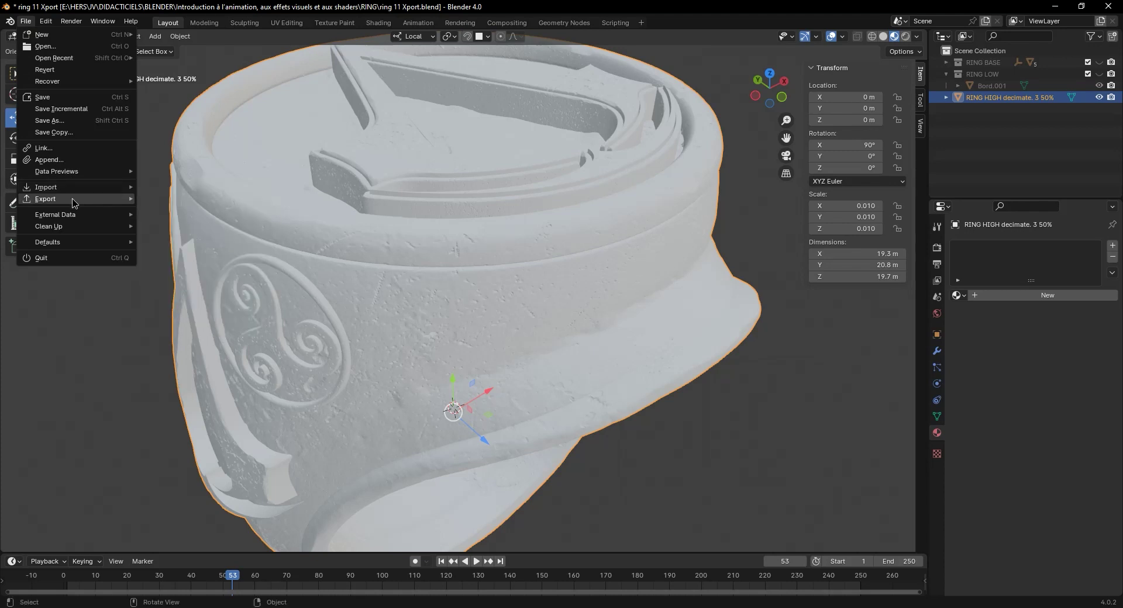
{"action": "mouse_move", "coordinate": [73, 203]}
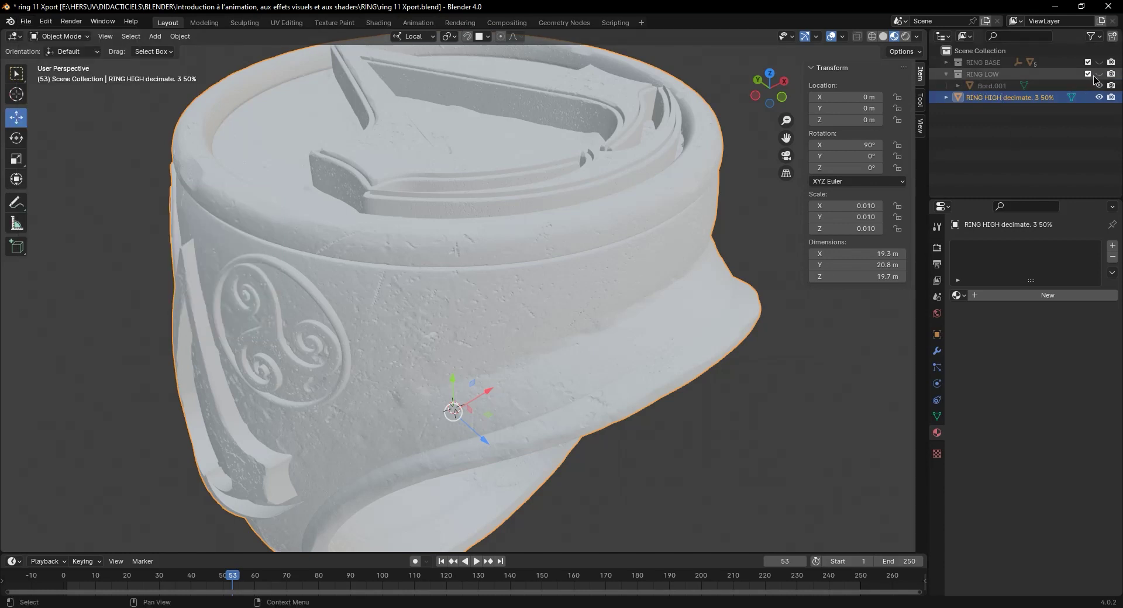
{"action": "left_click", "coordinate": [1100, 97]}
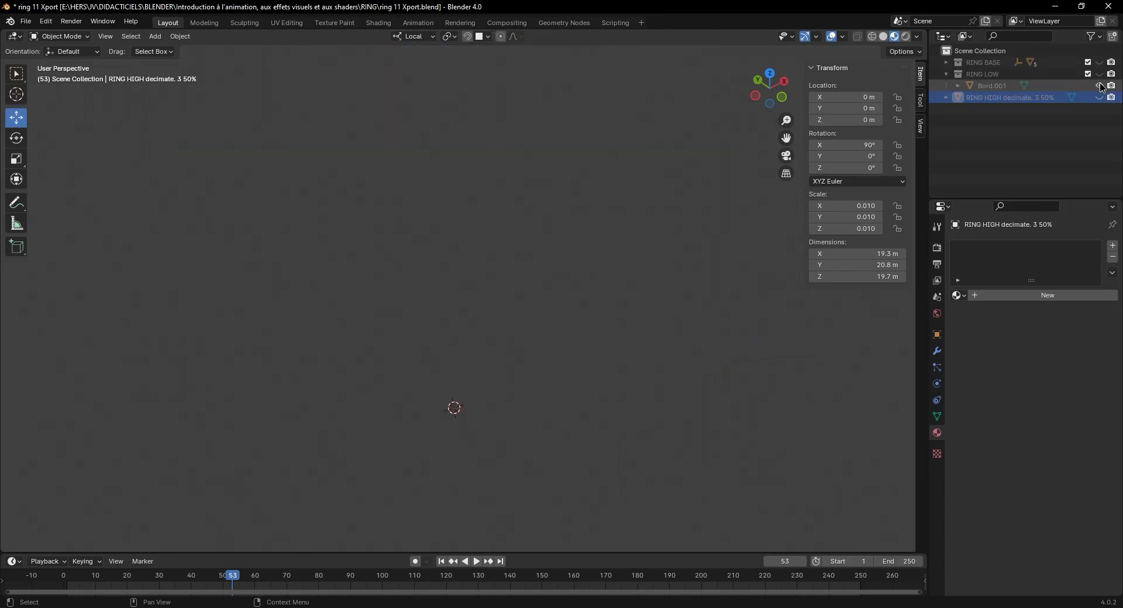
{"action": "left_click", "coordinate": [1099, 85]}
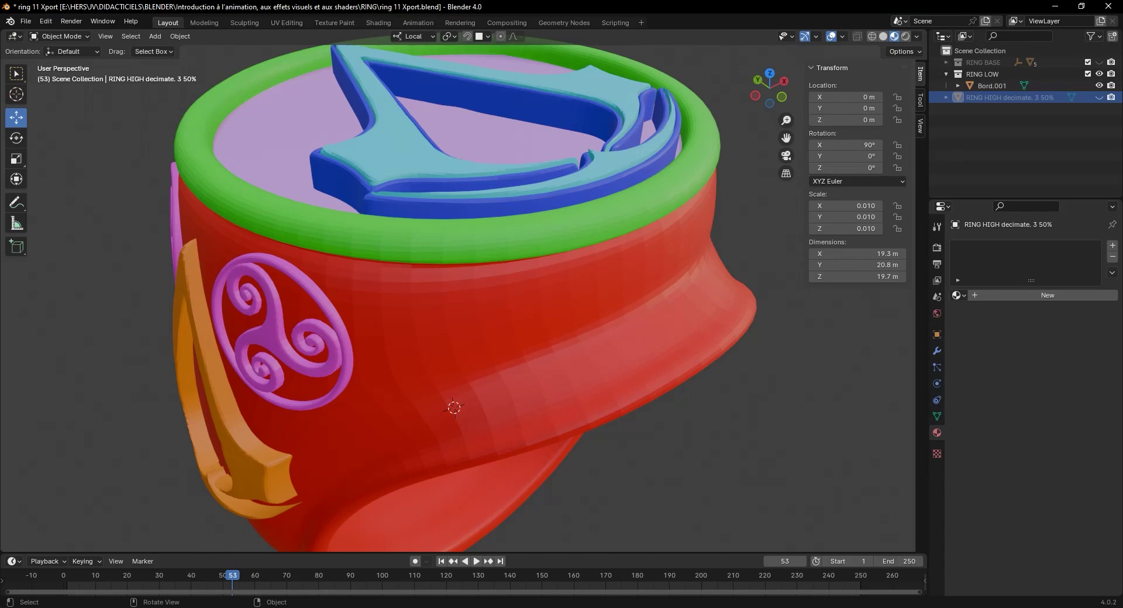
- Check the exported LOW.fbx and Low Clown Mat.obj files in the SUBSTANCE folder, and close File Explorer
{"action": "key", "text": "alt+Tab"}
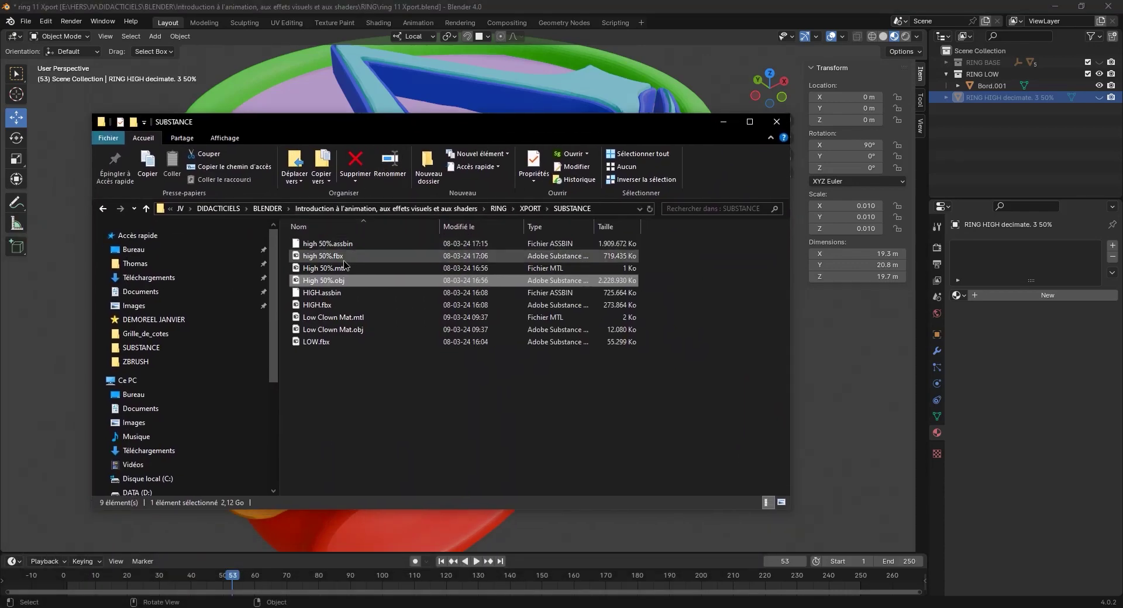
{"action": "left_click", "coordinate": [318, 342]}
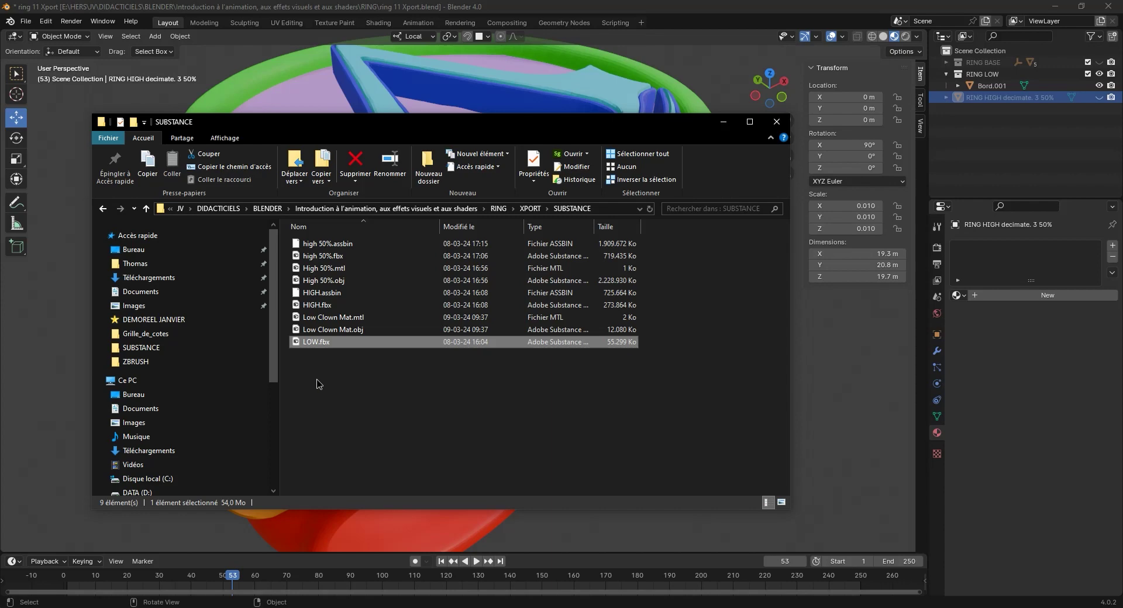
{"action": "left_click", "coordinate": [325, 330]}
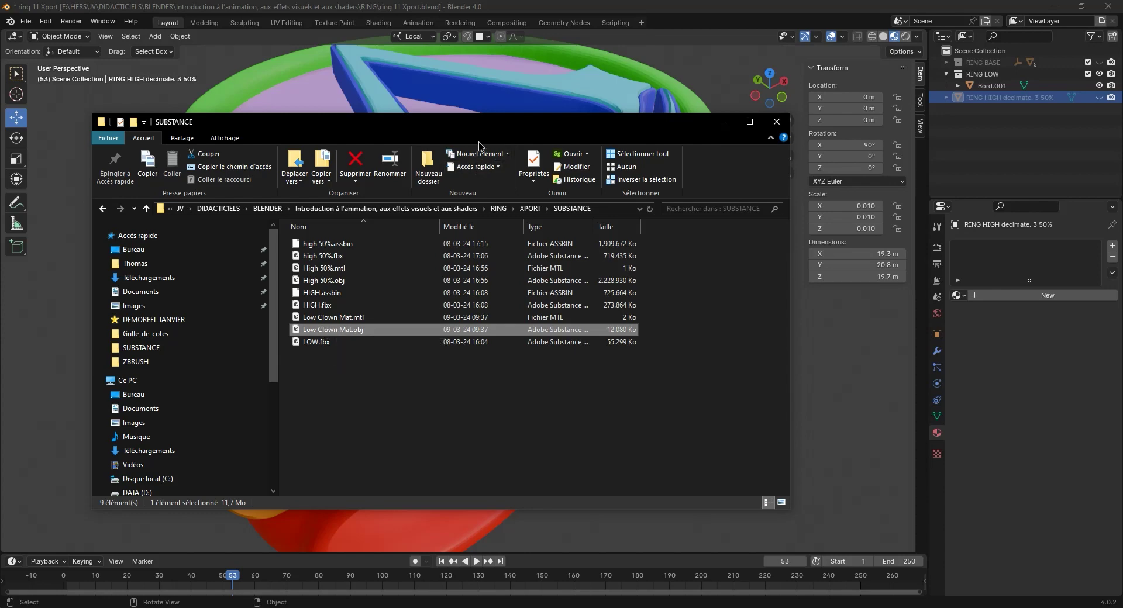
{"action": "key", "text": "ctrl+w"}
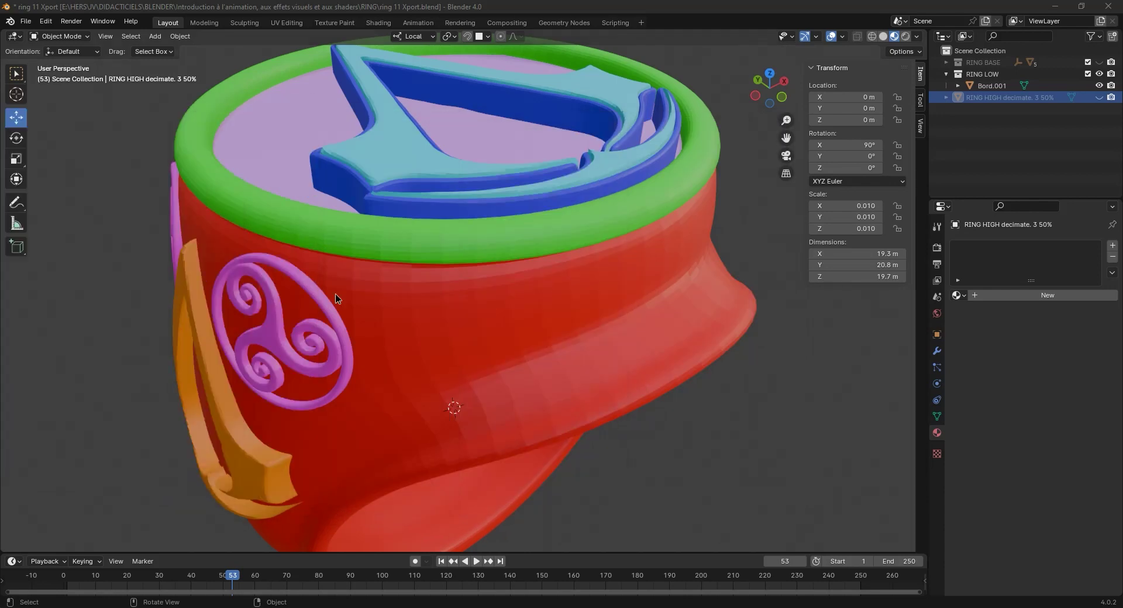
- Select the low-poly ring Bord.001 and enlarge its material slot list to show every material from Bague to Fond logo centre
{"action": "left_click", "coordinate": [447, 286]}
{"action": "middle_click_drag", "start_coordinate": [447, 290], "coordinate": [434, 260]}
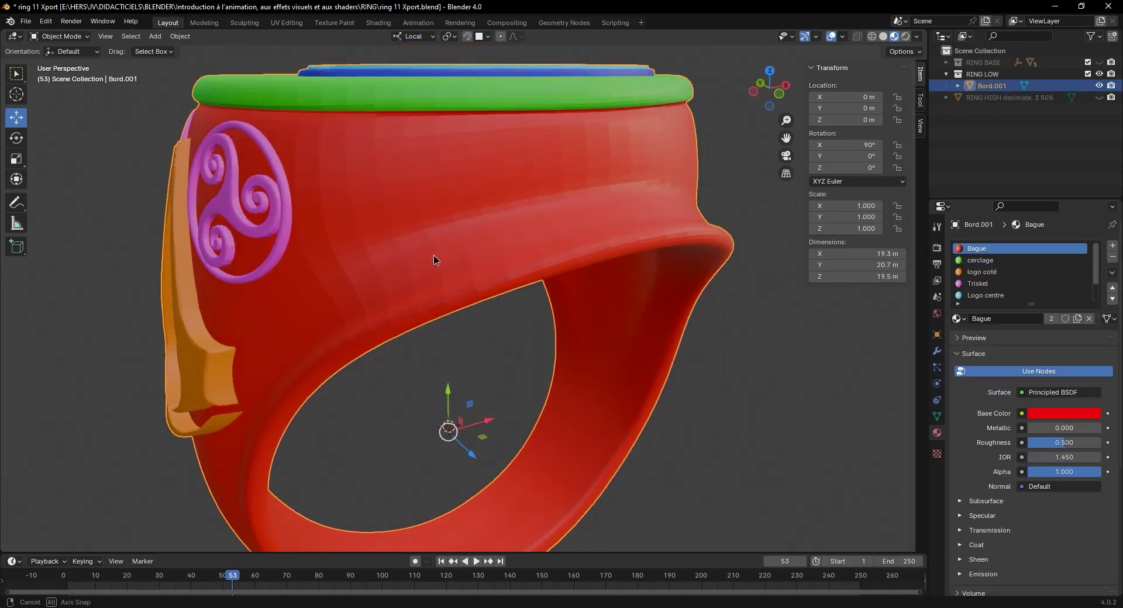
{"action": "left_click_drag", "start_coordinate": [1031, 304], "coordinate": [1031, 339]}
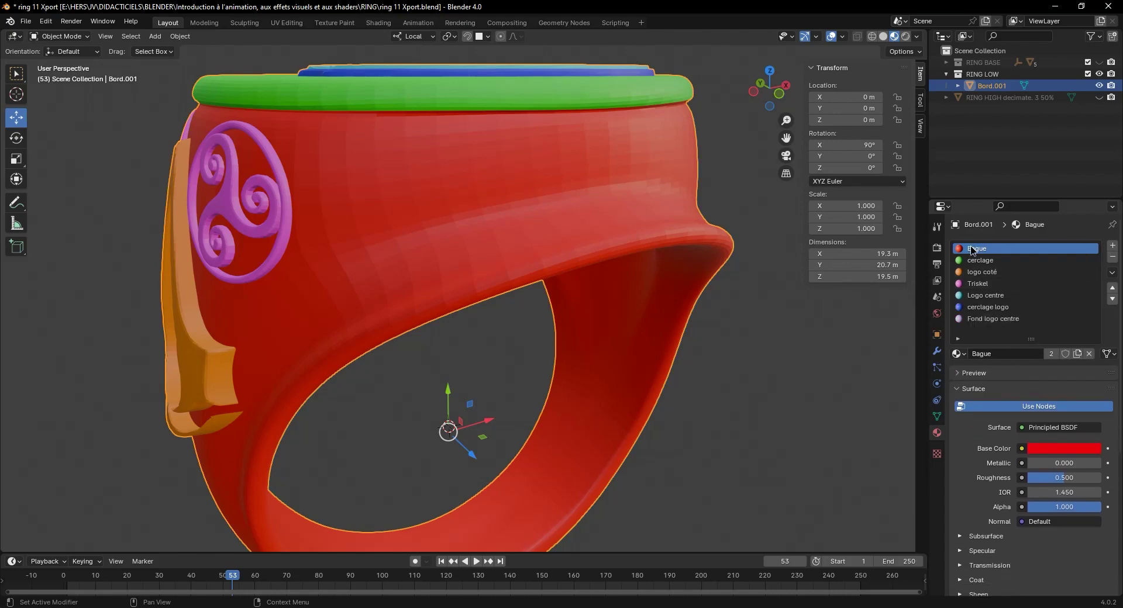
- Examine the ring's colour-coded material zones from several angles: body, rim, side logo, triskel and centre logo
{"action": "middle_click_drag", "start_coordinate": [582, 328], "coordinate": [586, 217]}
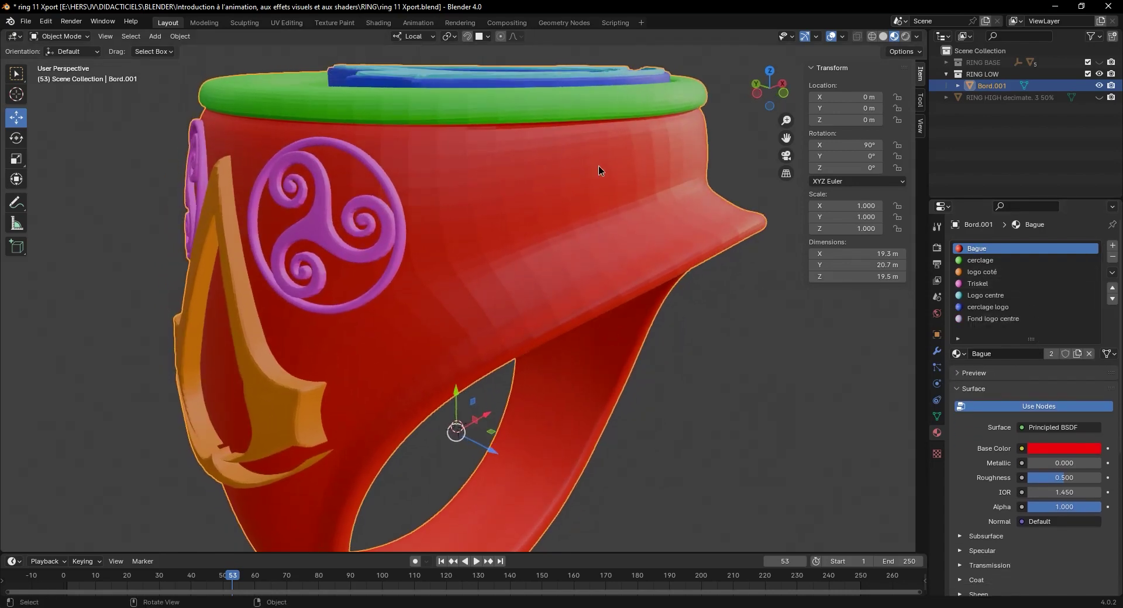
{"action": "middle_click_drag", "start_coordinate": [613, 195], "coordinate": [602, 221]}
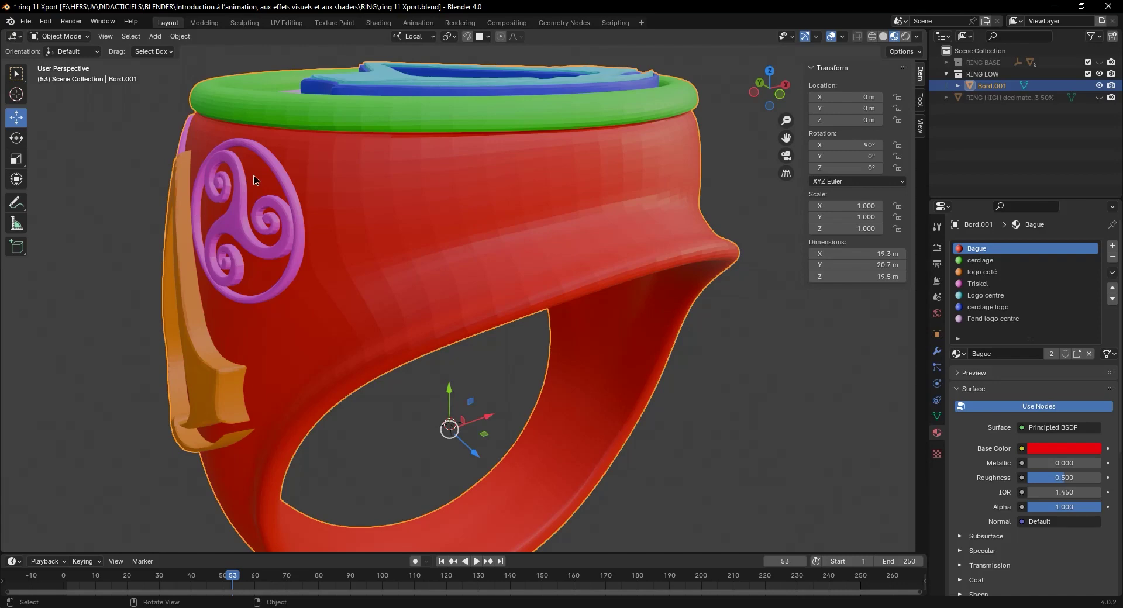
{"action": "middle_click_drag", "start_coordinate": [359, 267], "coordinate": [378, 275]}
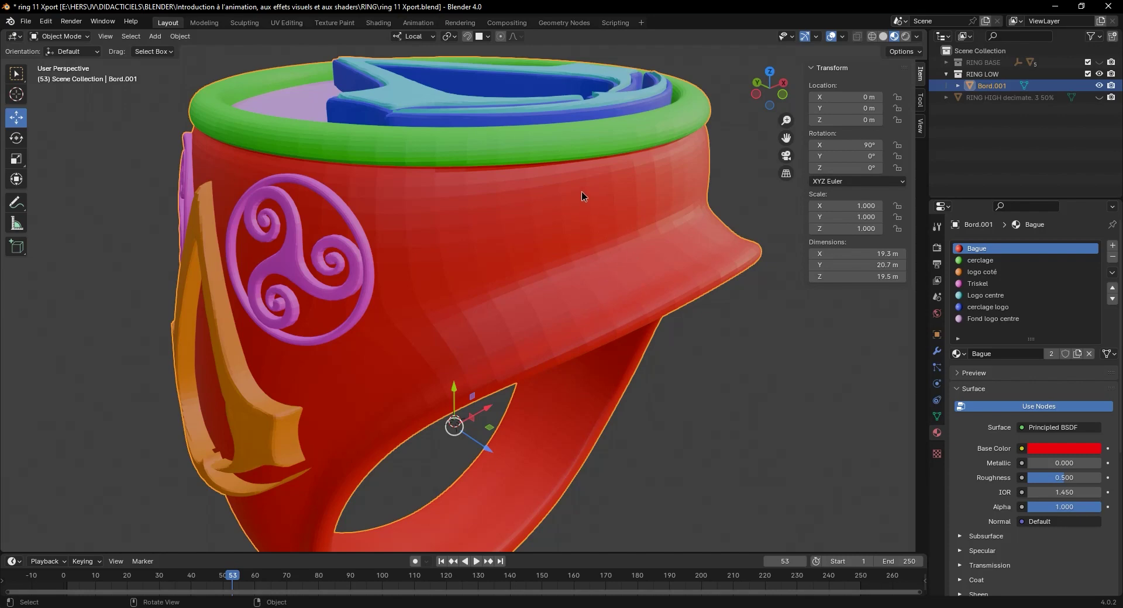
{"action": "middle_click_drag", "start_coordinate": [608, 332], "coordinate": [591, 310]}
{"action": "middle_click_drag", "start_coordinate": [477, 147], "coordinate": [522, 128]}
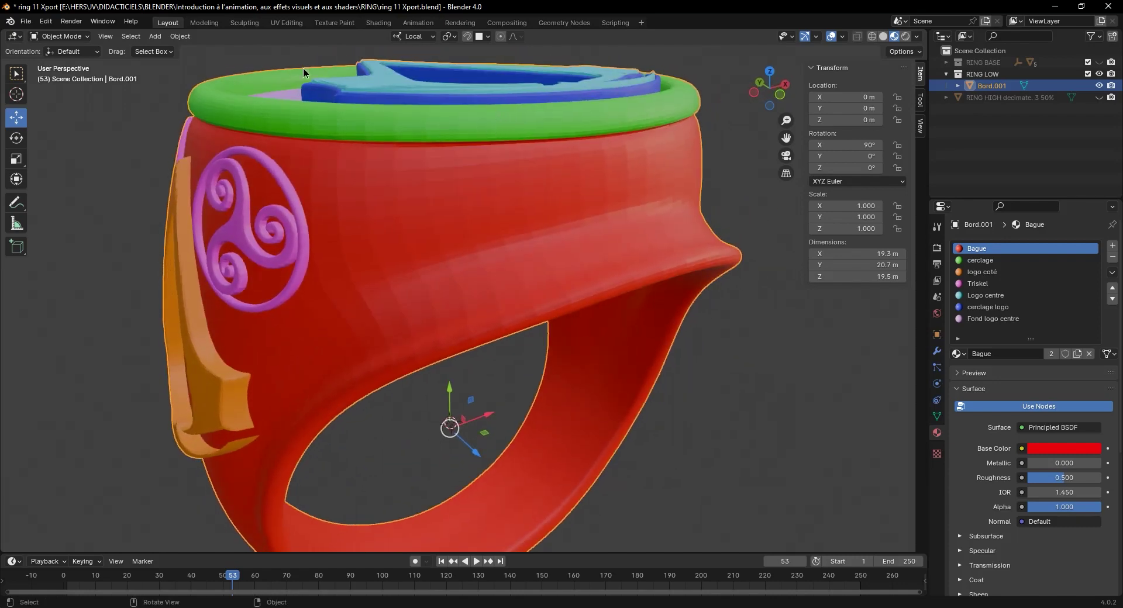
{"action": "middle_click_drag", "start_coordinate": [644, 166], "coordinate": [654, 180]}
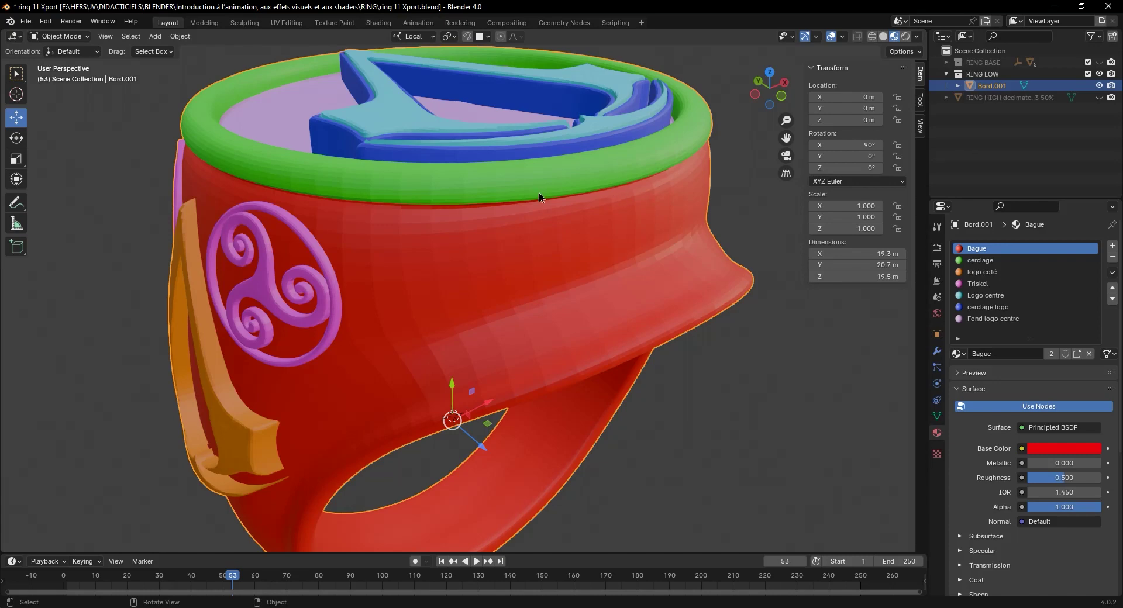
- Open the Wavefront OBJ export for the selected low-poly ring, review its settings and close the dialog without exporting
{"action": "left_click", "coordinate": [25, 21]}
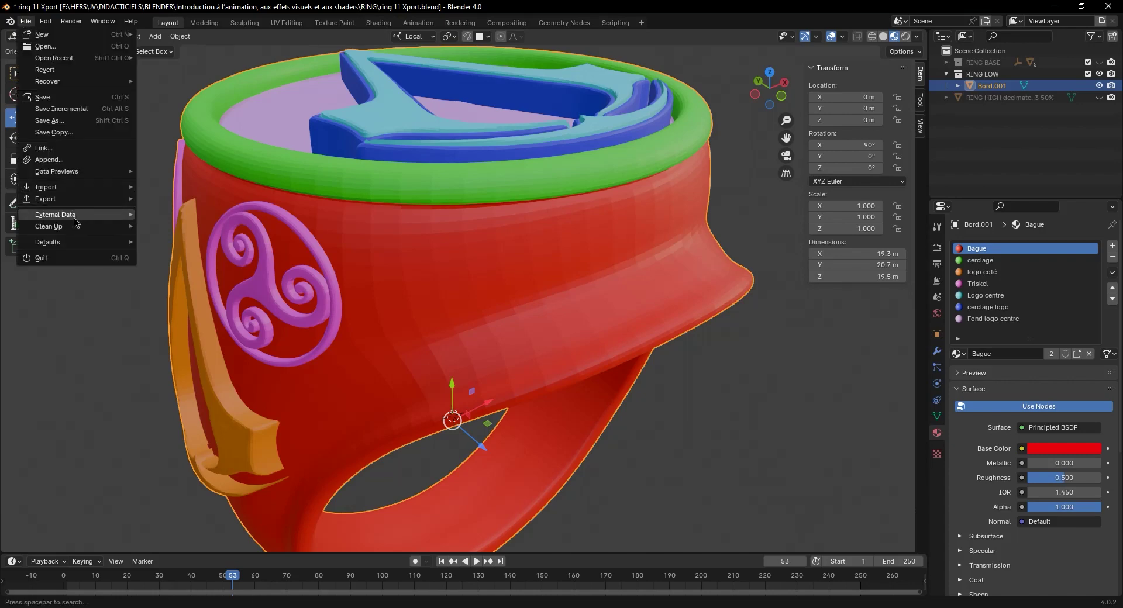
{"action": "mouse_move", "coordinate": [82, 199]}
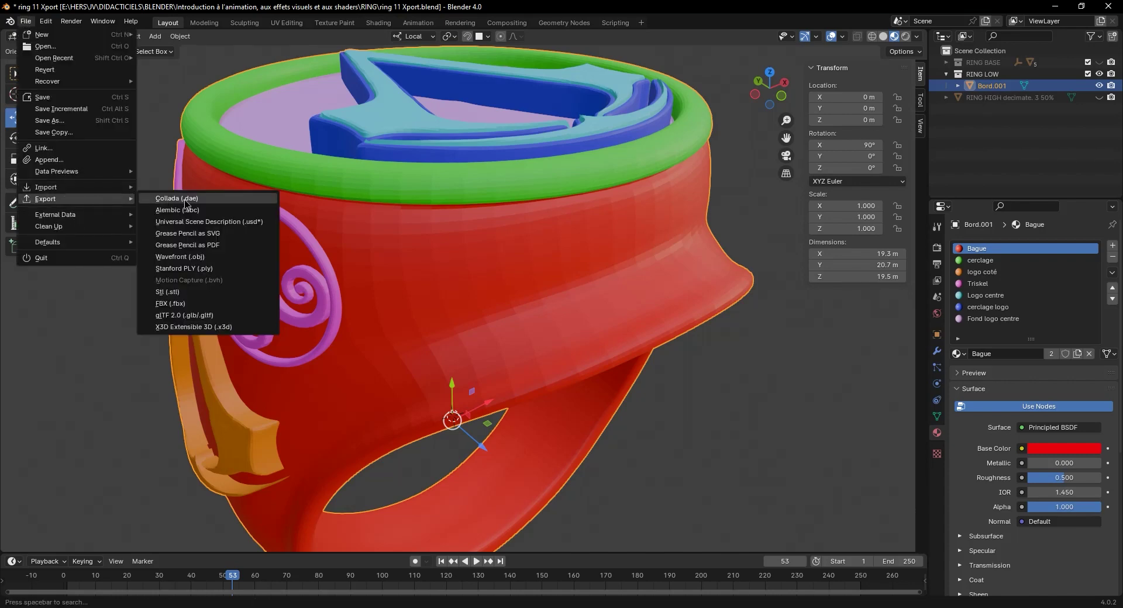
{"action": "left_click", "coordinate": [226, 263]}
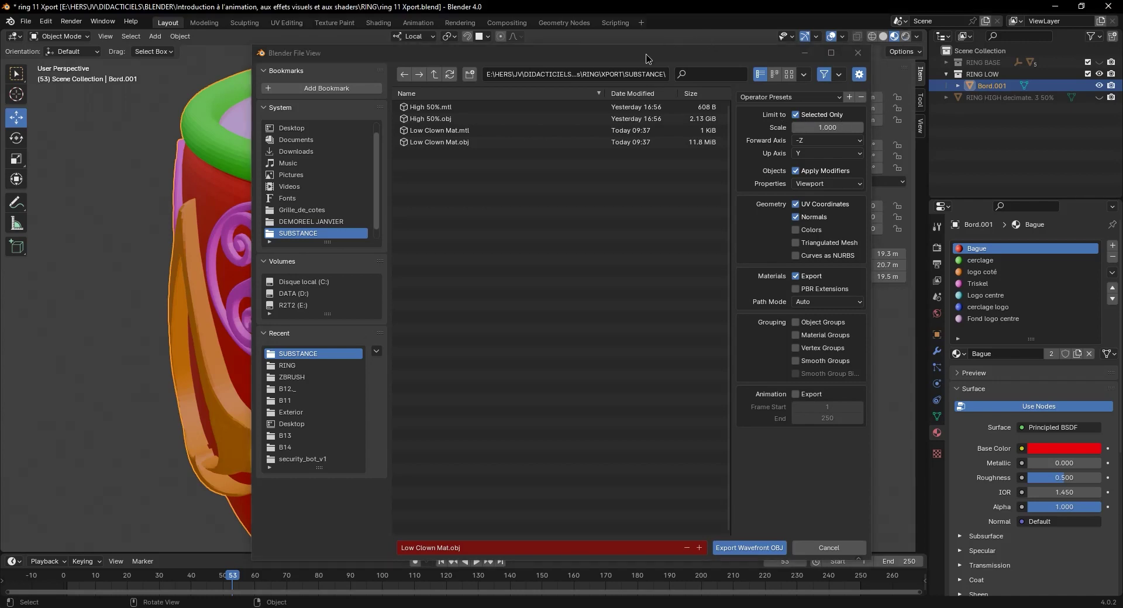
{"action": "left_click_drag", "start_coordinate": [648, 58], "coordinate": [450, 82]}
{"action": "left_click", "coordinate": [669, 84]}
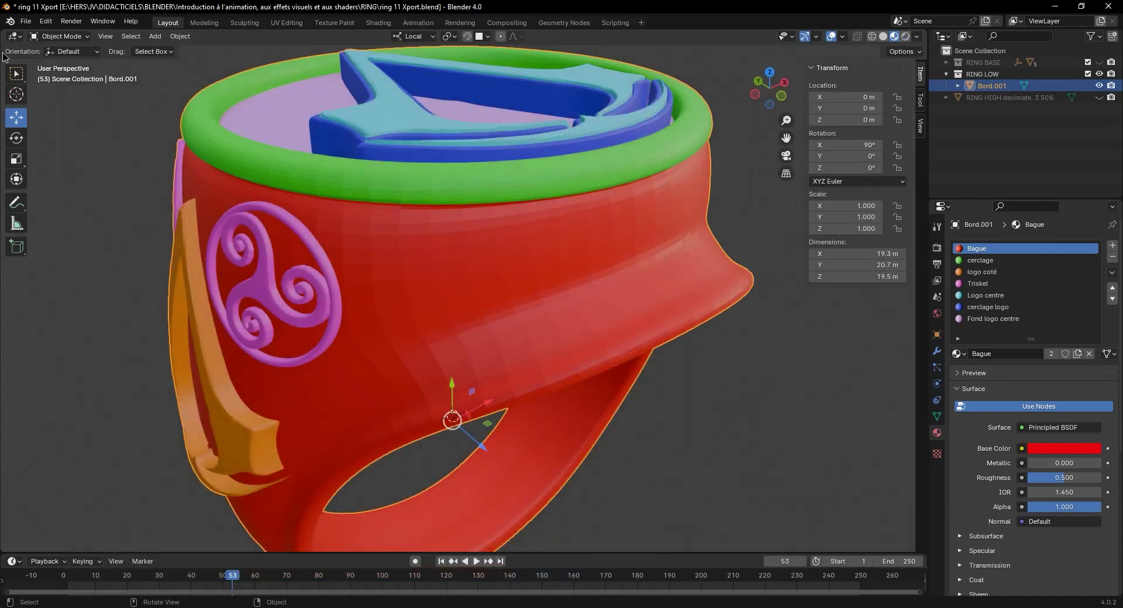
- Open the FBX export for the low-poly ring, review its settings and close the dialog without exporting
{"action": "left_click", "coordinate": [26, 21]}
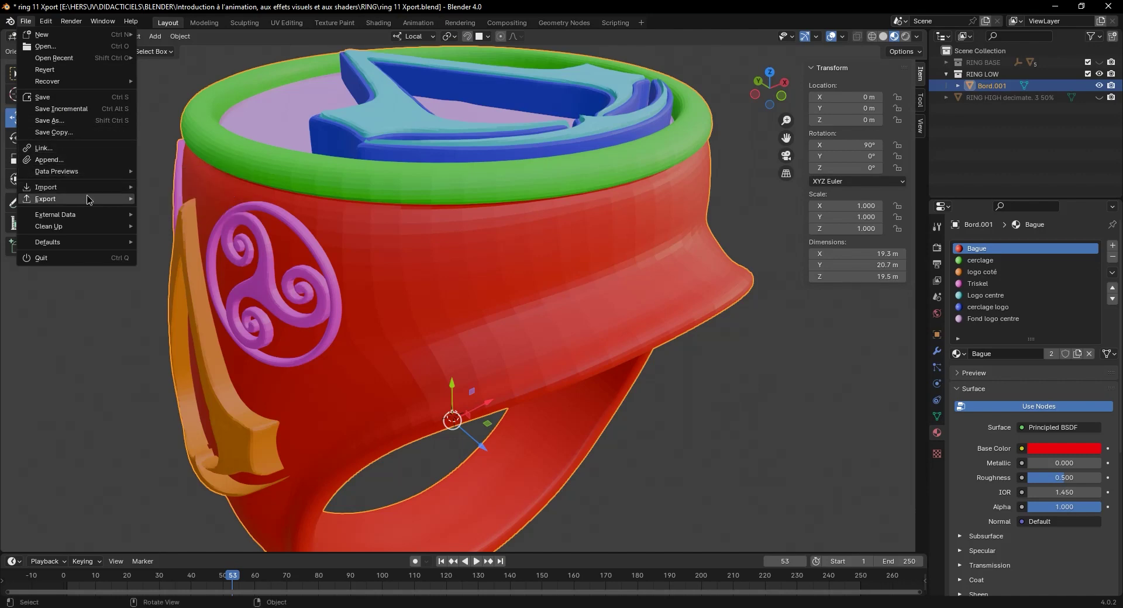
{"action": "mouse_move", "coordinate": [90, 198]}
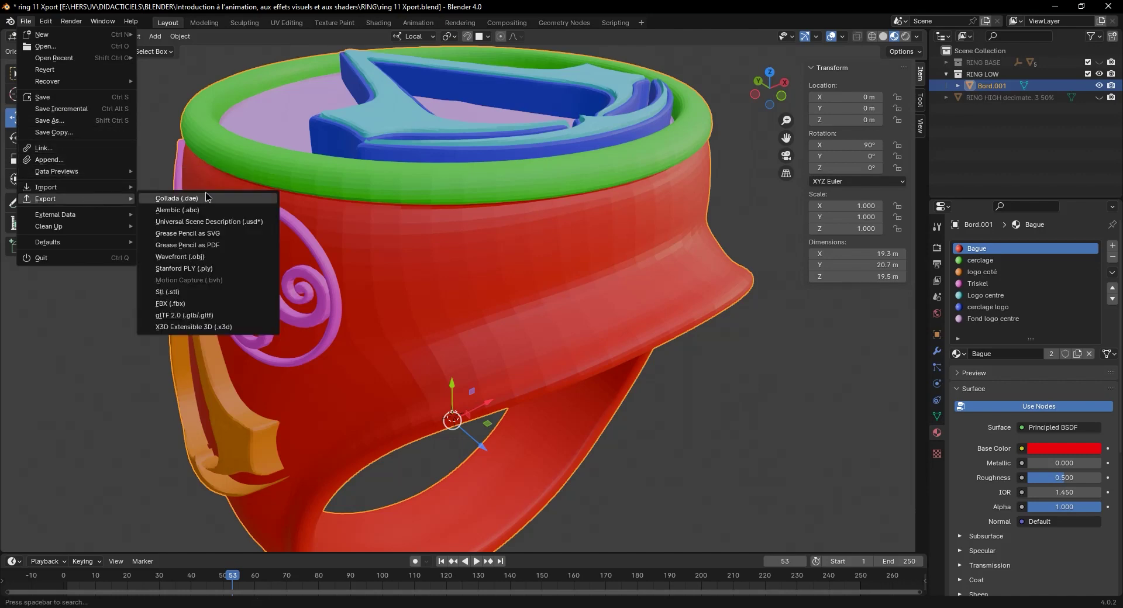
{"action": "left_click", "coordinate": [172, 304]}
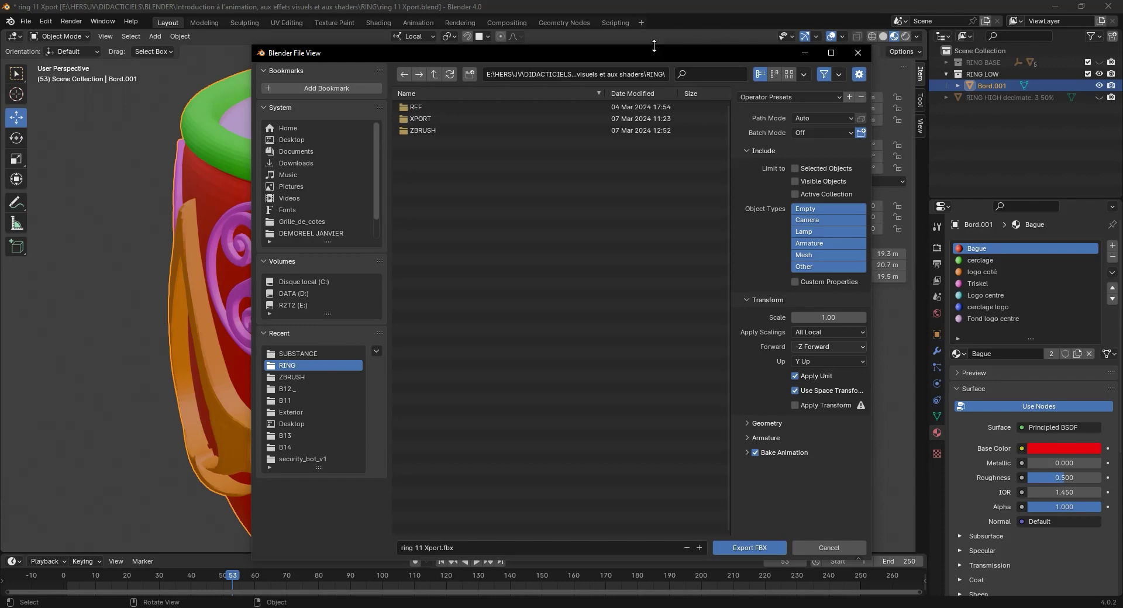
{"action": "left_click_drag", "start_coordinate": [654, 46], "coordinate": [556, 65]}
{"action": "left_click", "coordinate": [857, 71]}
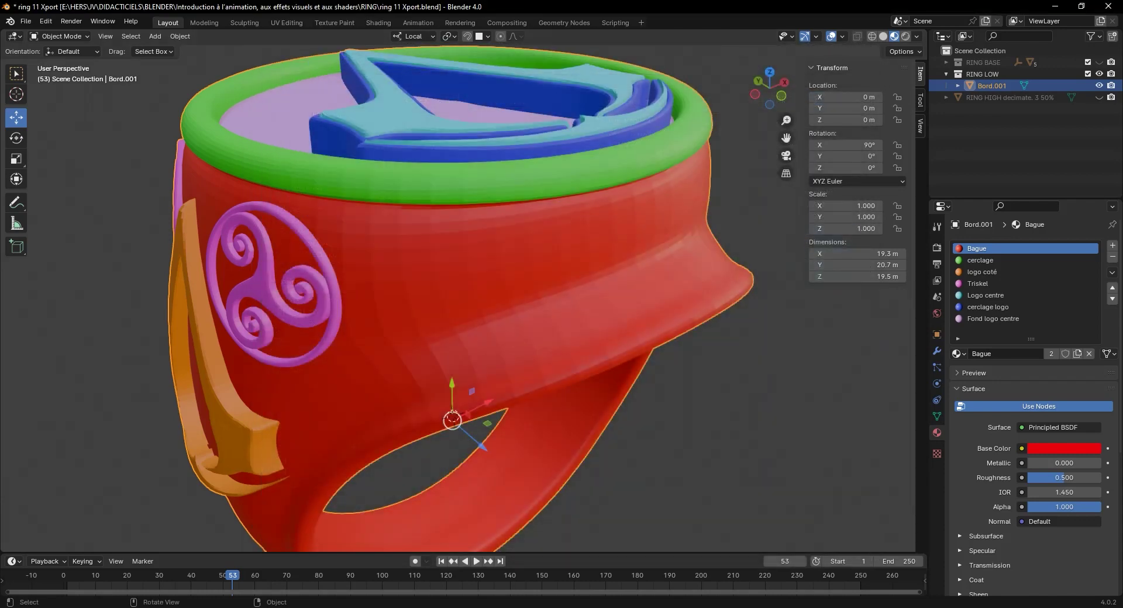
- Check the exported ring files in the SUBSTANCE folder and return to the Blender scene
{"action": "left_click_drag", "start_coordinate": [1119, 50], "coordinate": [556, 50]}
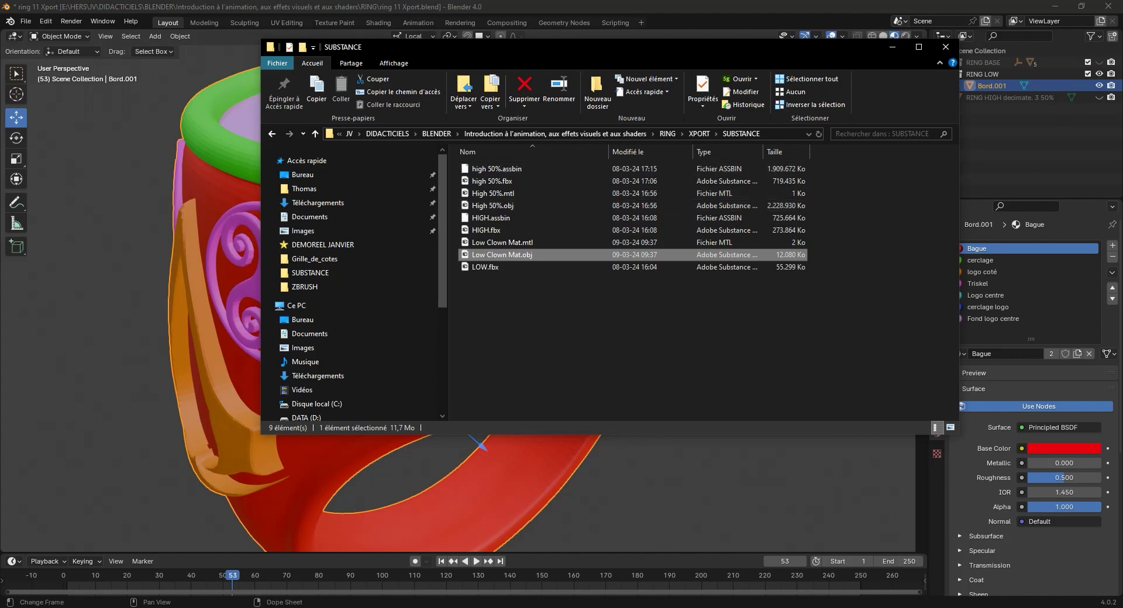
{"action": "key", "text": "alt+Tab"}
{"action": "key", "text": "alt+Tab"}
{"action": "key", "text": "super"}
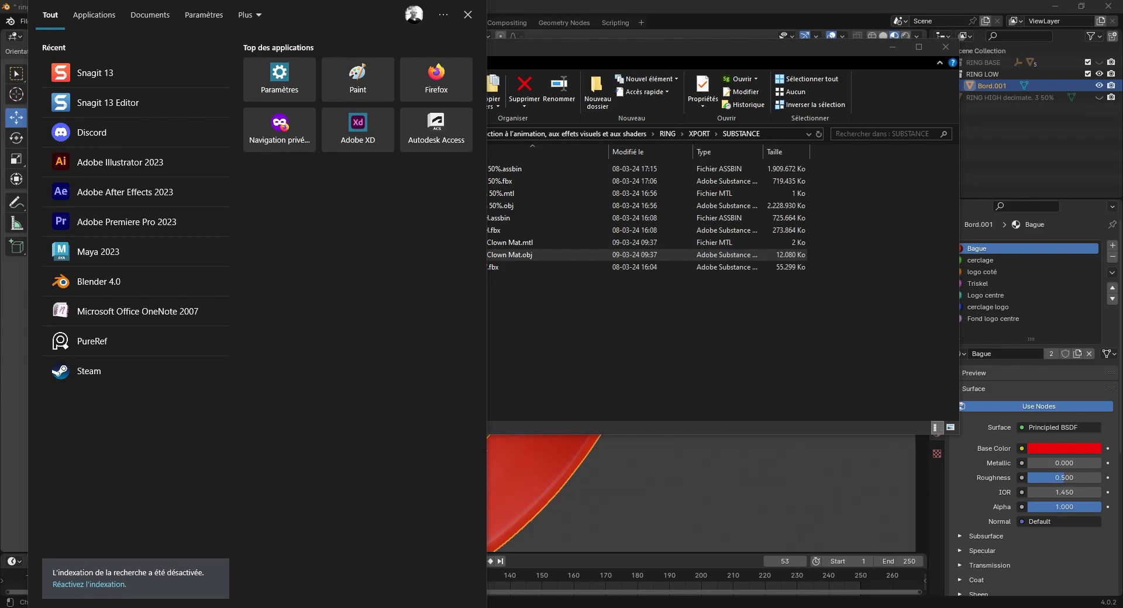
{"action": "type", "text": "s"}
{"action": "key", "text": "Escape"}
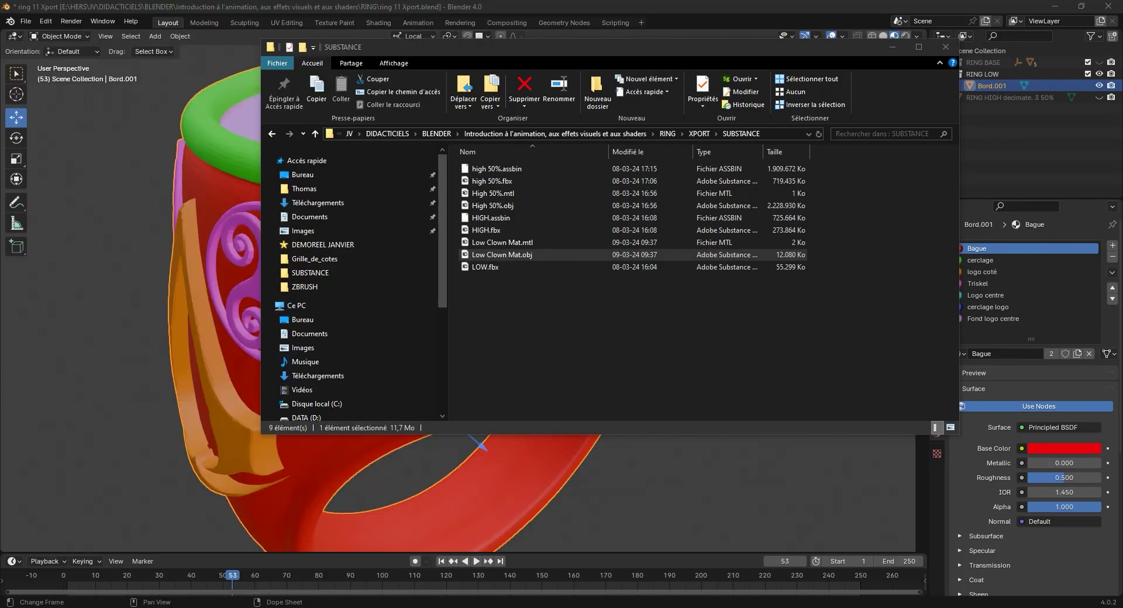
{"action": "key", "text": "super"}
{"action": "left_click", "coordinate": [362, 294]}
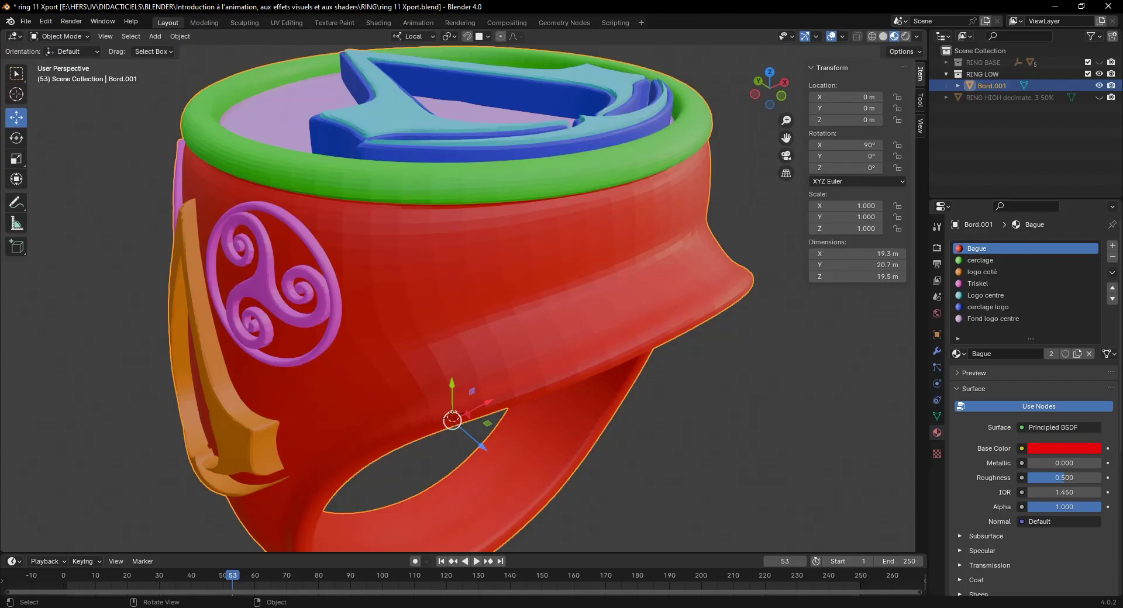
- Check the low-poly ring Bord.001 for modifiers and apply Shade Smooth to it
{"action": "middle_click_drag", "start_coordinate": [738, 418], "coordinate": [763, 388]}
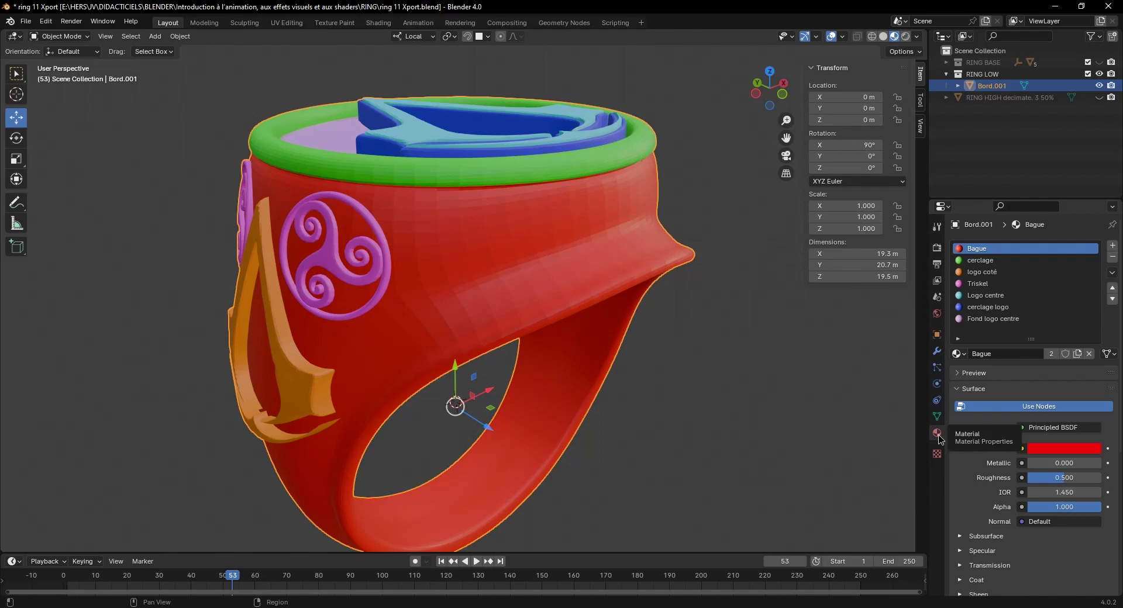
{"action": "left_click", "coordinate": [936, 351]}
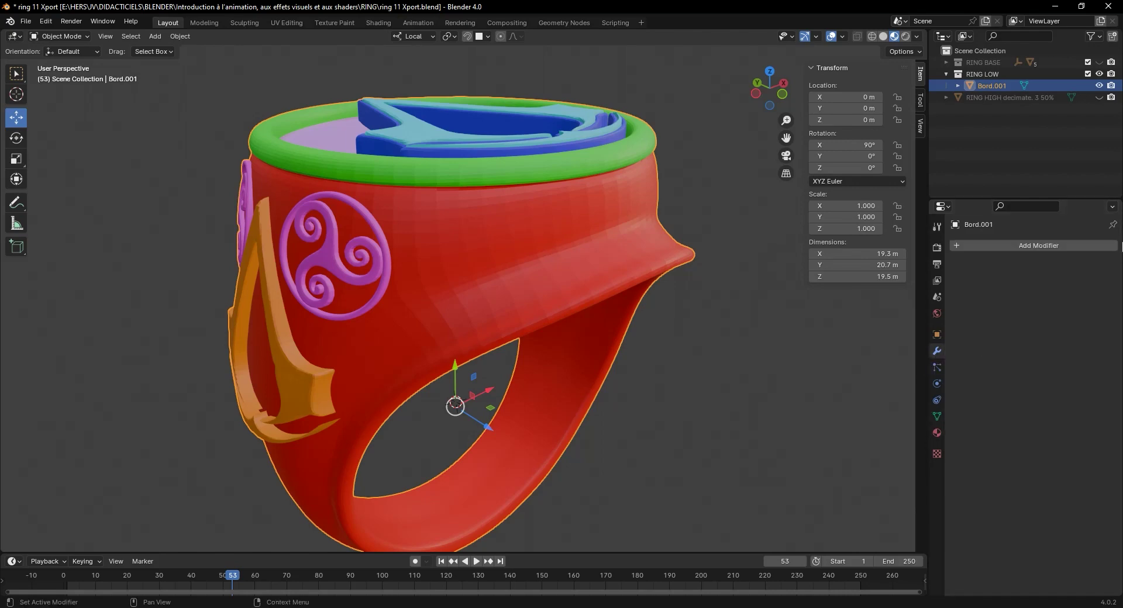
{"action": "mouse_move", "coordinate": [639, 339]}
{"action": "middle_mouse_down"}
{"action": "mouse_move", "coordinate": [671, 370]}
{"action": "mouse_move", "coordinate": [635, 360]}
{"action": "mouse_move", "coordinate": [664, 353]}
{"action": "mouse_move", "coordinate": [640, 354]}
{"action": "middle_mouse_up"}
{"action": "middle_click_drag", "start_coordinate": [651, 248], "coordinate": [659, 238]}
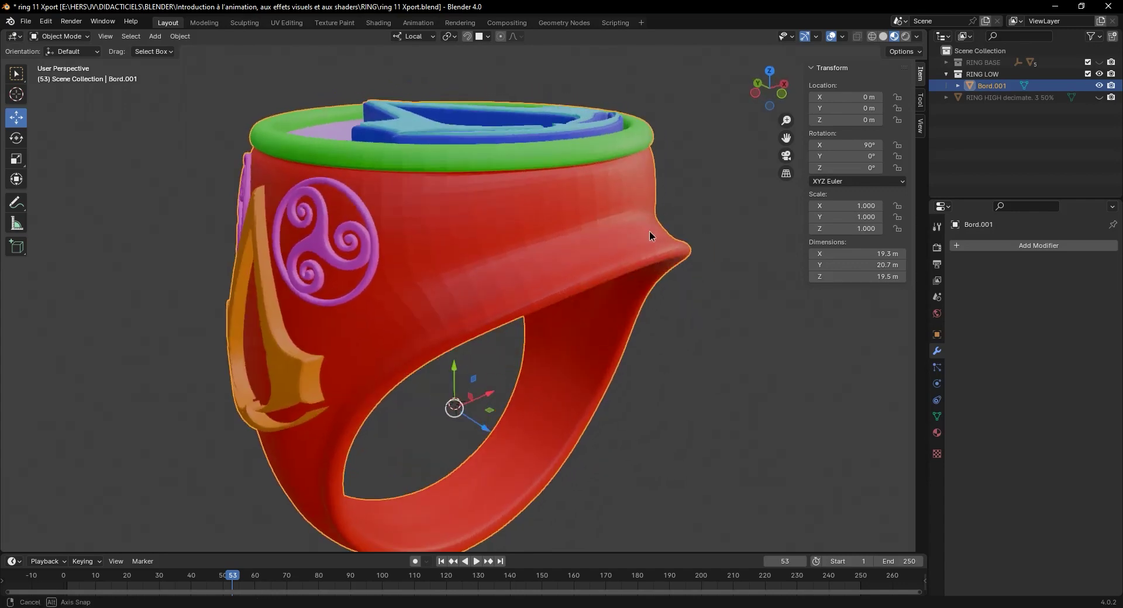
{"action": "scroll", "coordinate": [649, 236], "scroll_direction": "up", "scroll_amount": 3}
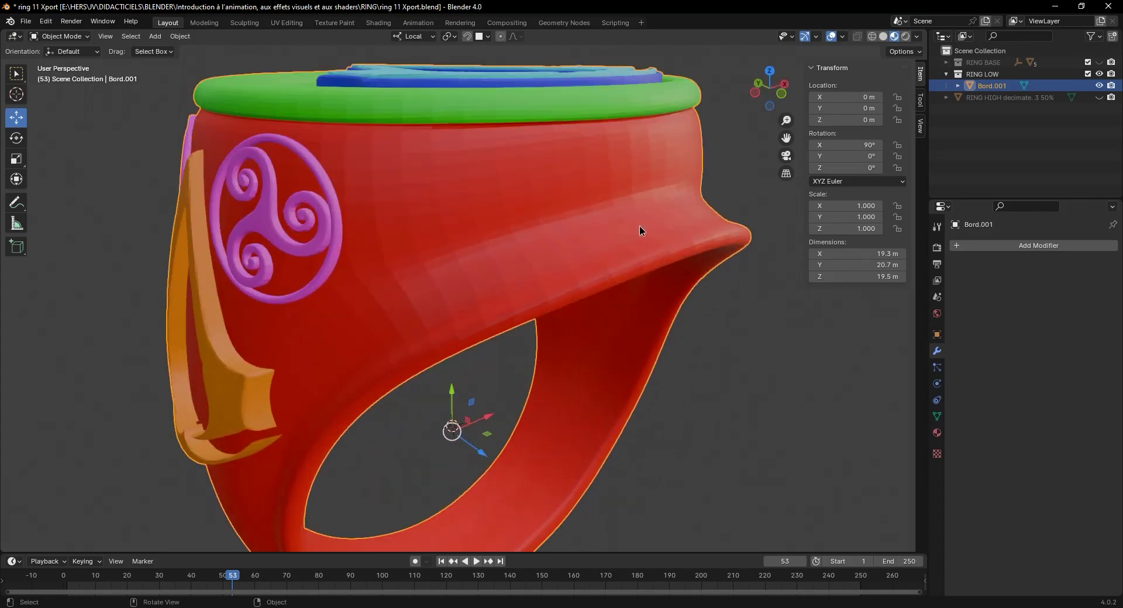
{"action": "right_click", "coordinate": [520, 212]}
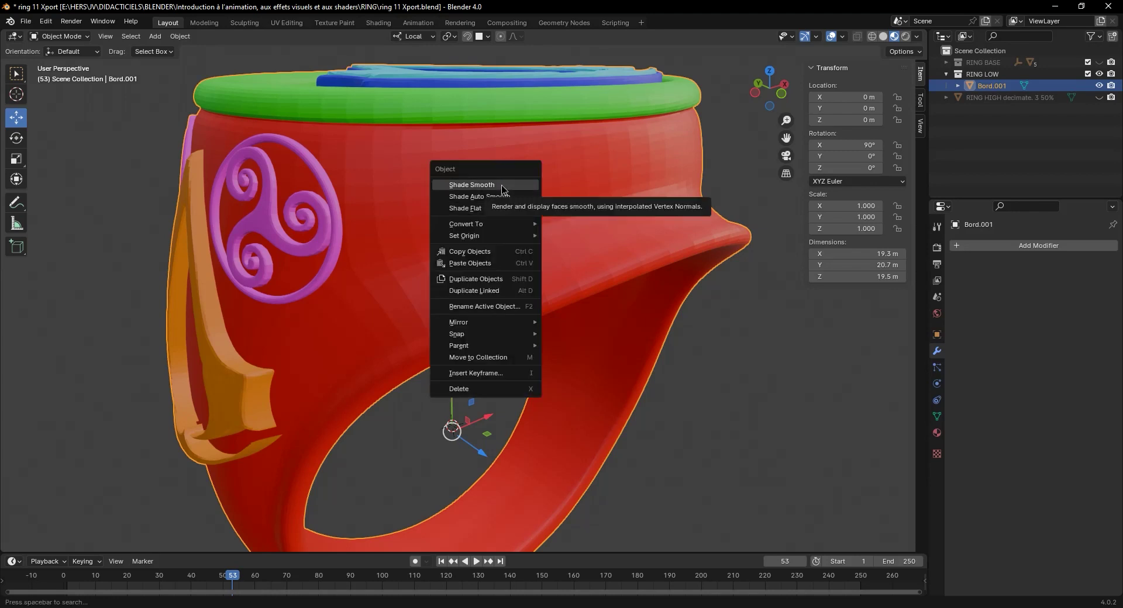
{"action": "left_click", "coordinate": [502, 186]}
{"action": "middle_click_drag", "start_coordinate": [699, 338], "coordinate": [660, 409]}
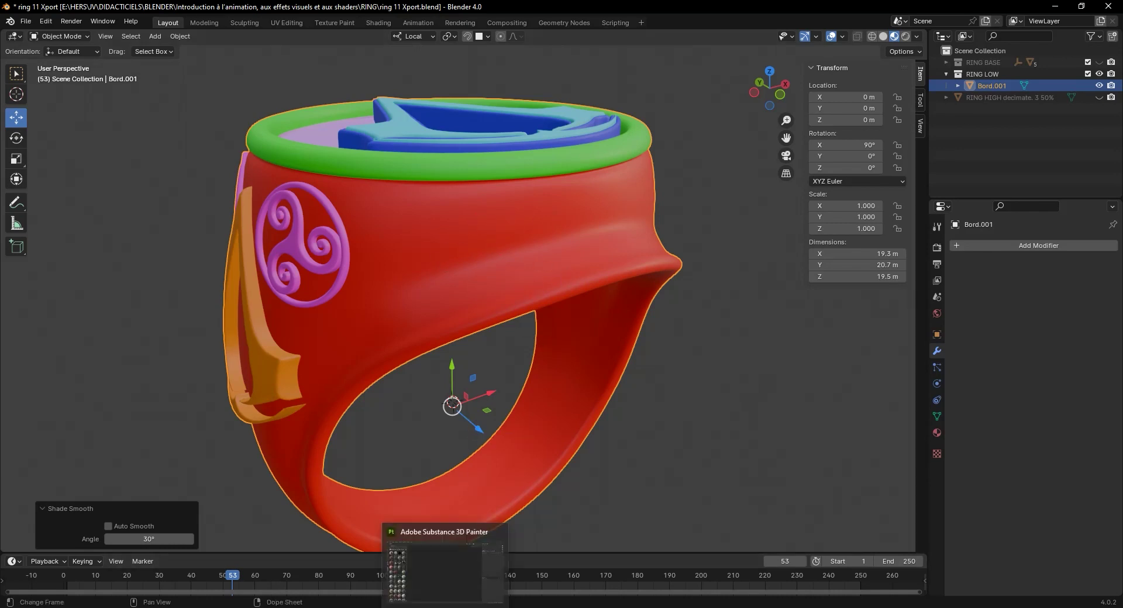
- Switch to Adobe Substance 3D Painter, dismiss the home screen and start a new project
{"action": "left_click", "coordinate": [430, 577]}
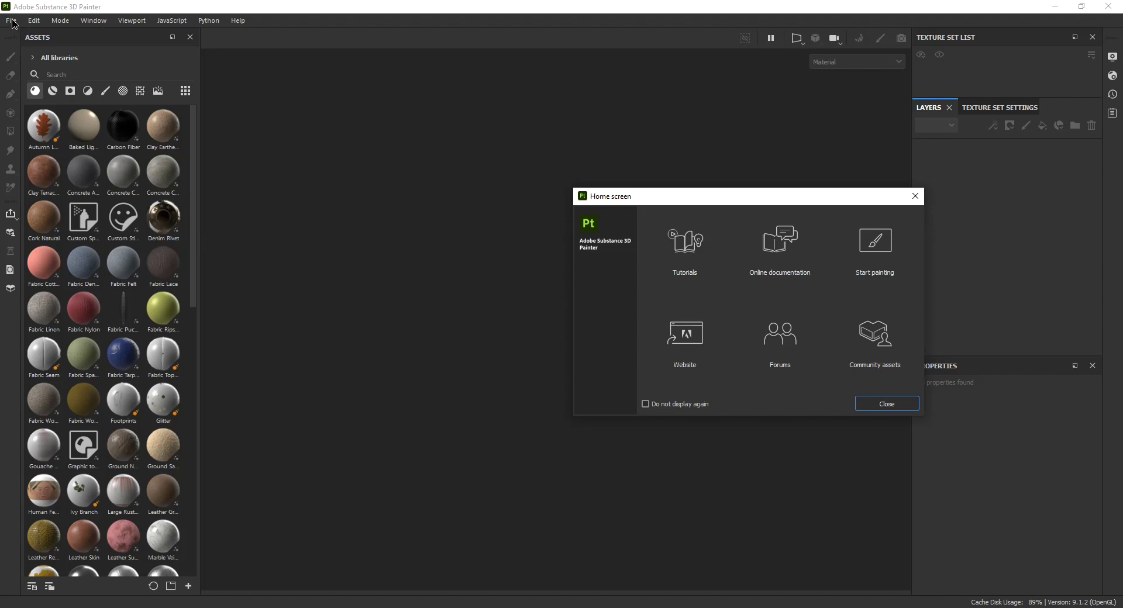
{"action": "left_click", "coordinate": [915, 196]}
{"action": "left_click", "coordinate": [19, 23]}
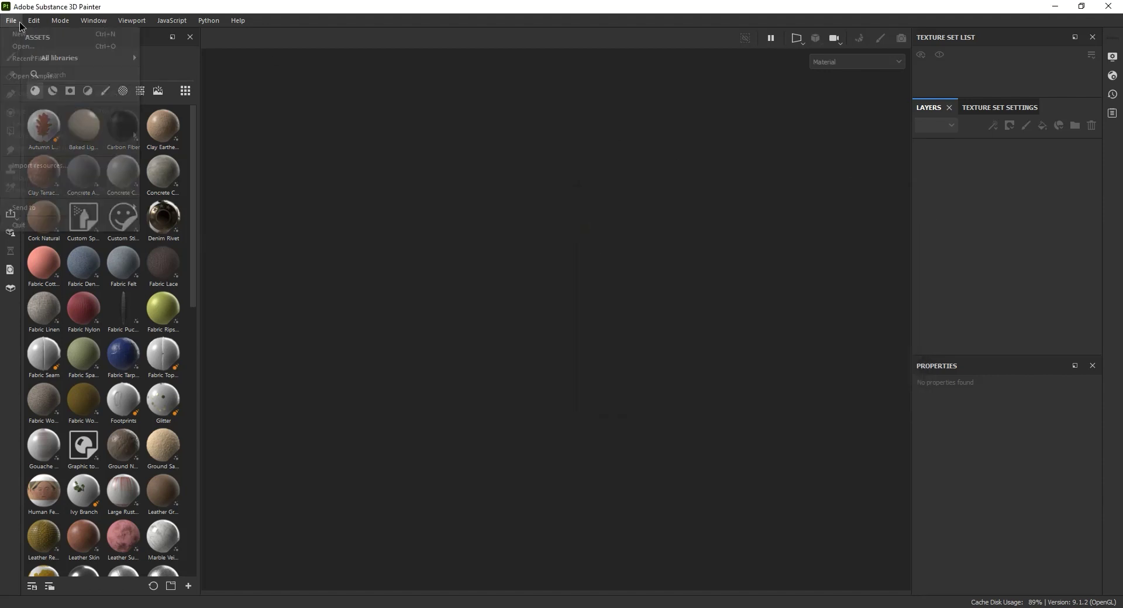
{"action": "left_click", "coordinate": [21, 35]}
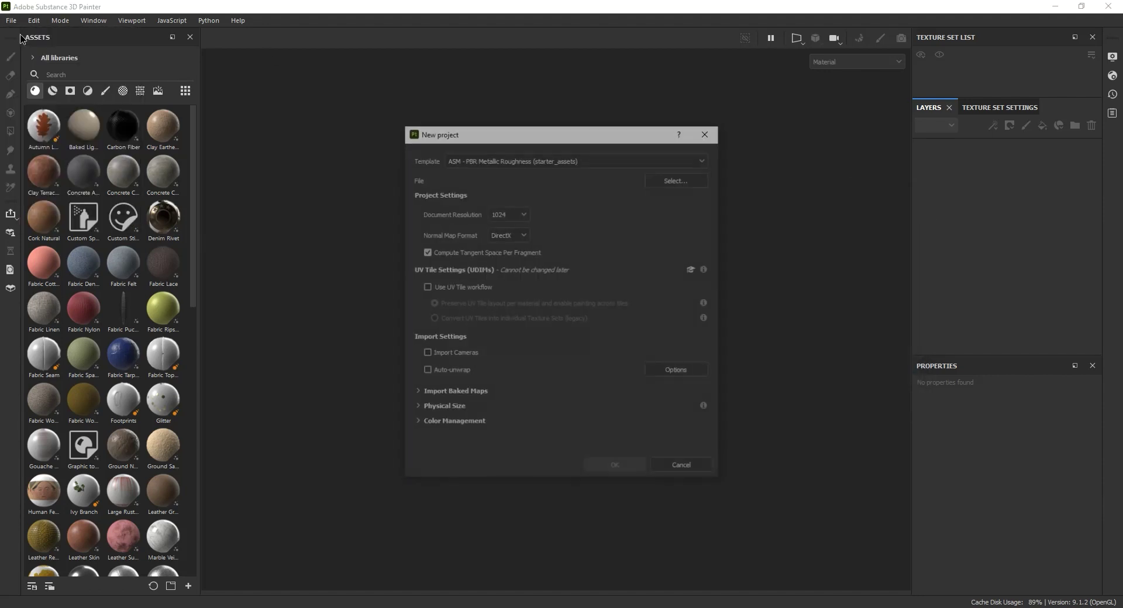
- Set the document resolution to 2048, browse the project templates and choose ASM - PBR Metallic Roughness (starter_assets)
{"action": "left_click", "coordinate": [523, 214]}
{"action": "left_click", "coordinate": [507, 281]}
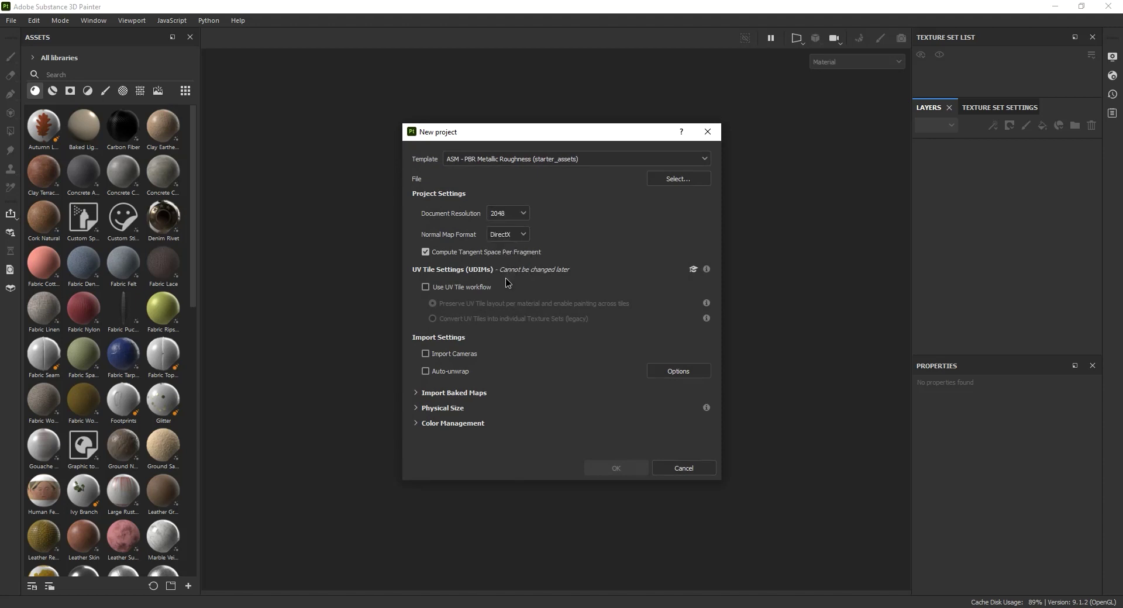
{"action": "left_click", "coordinate": [485, 164]}
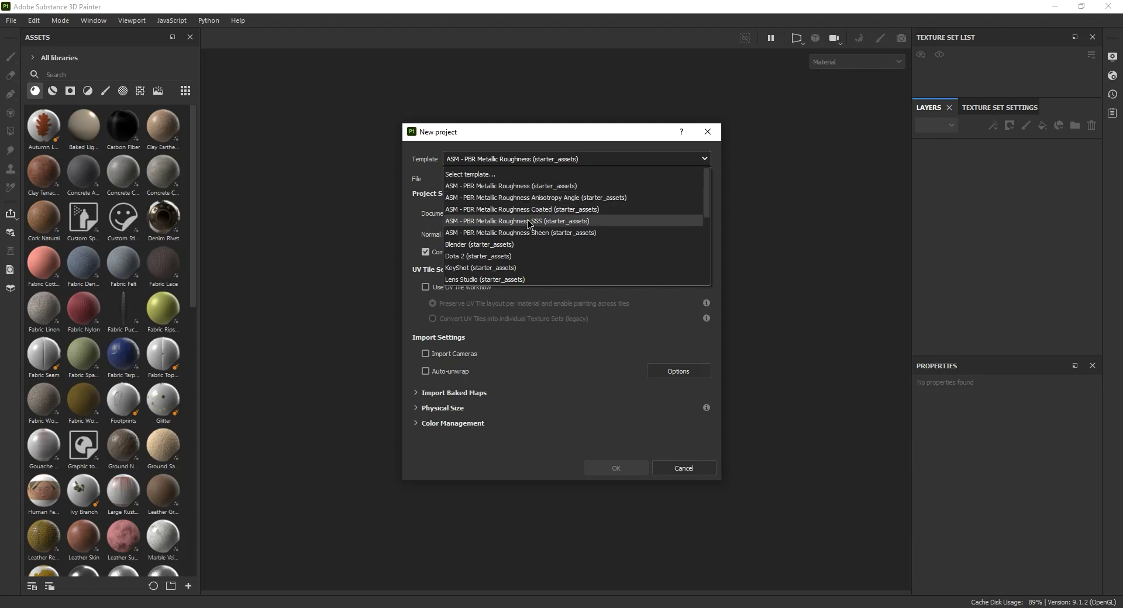
{"action": "scroll", "coordinate": [527, 245], "scroll_direction": "down", "scroll_amount": 2}
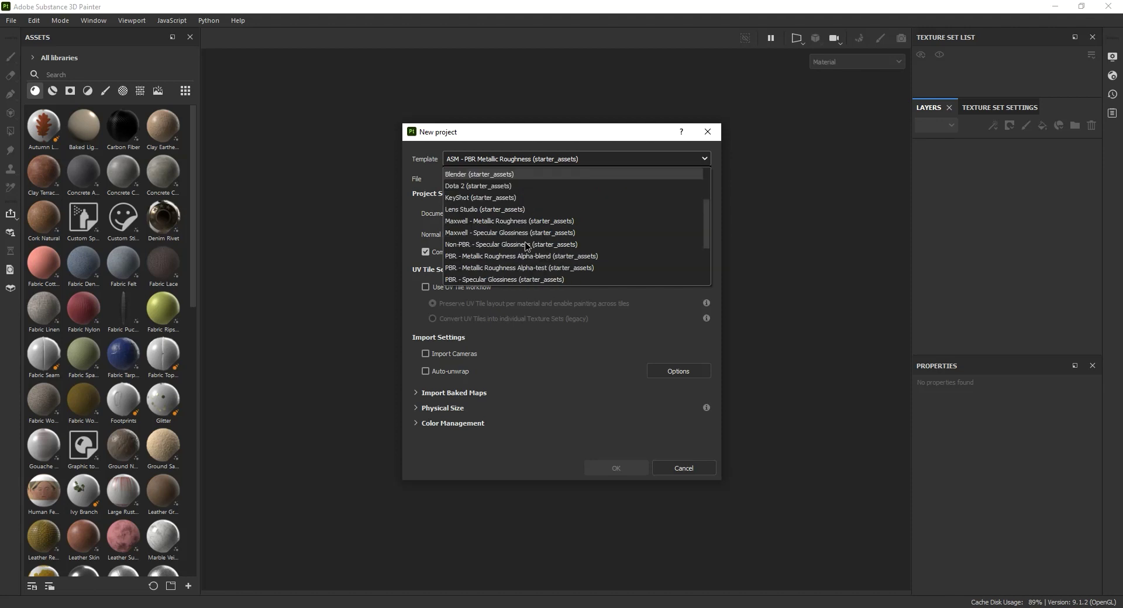
{"action": "scroll", "coordinate": [526, 246], "scroll_direction": "down", "scroll_amount": 1}
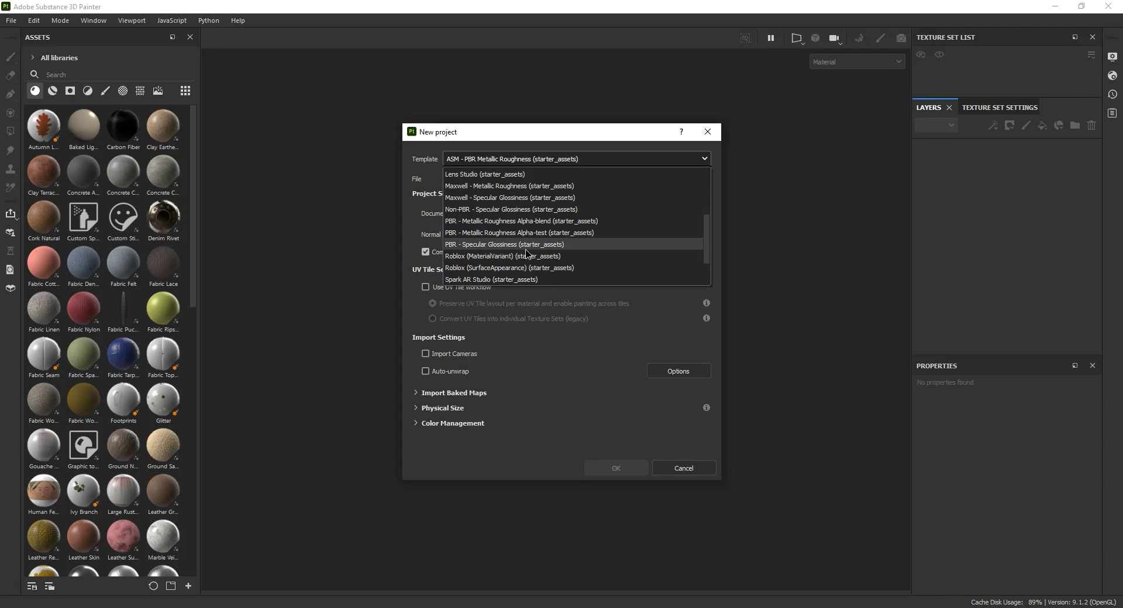
{"action": "scroll", "coordinate": [541, 260], "scroll_direction": "up", "scroll_amount": 3}
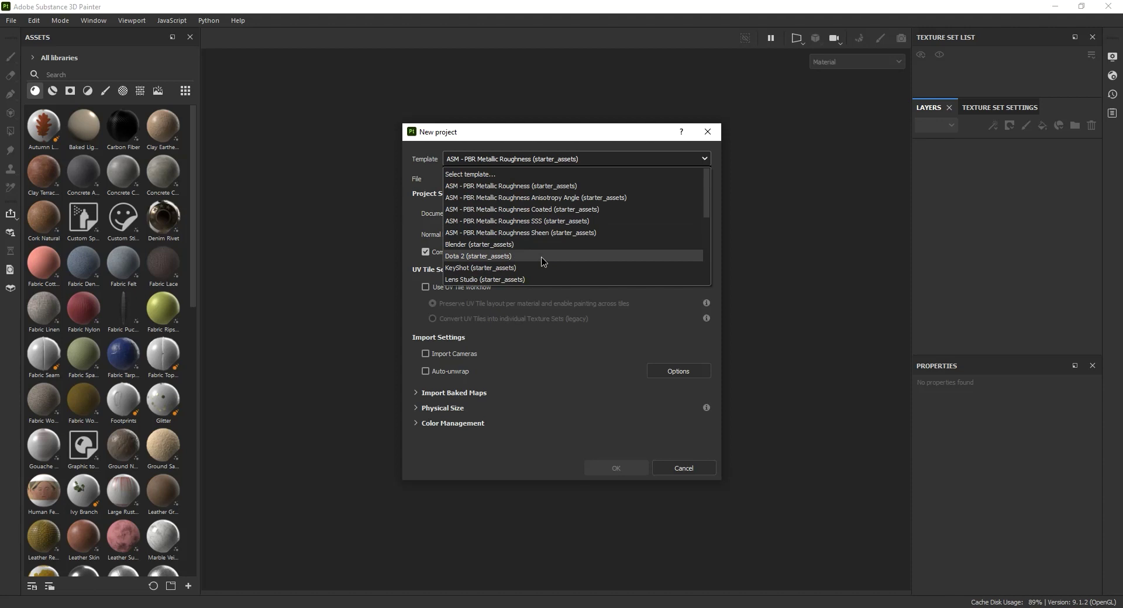
{"action": "left_click", "coordinate": [507, 187]}
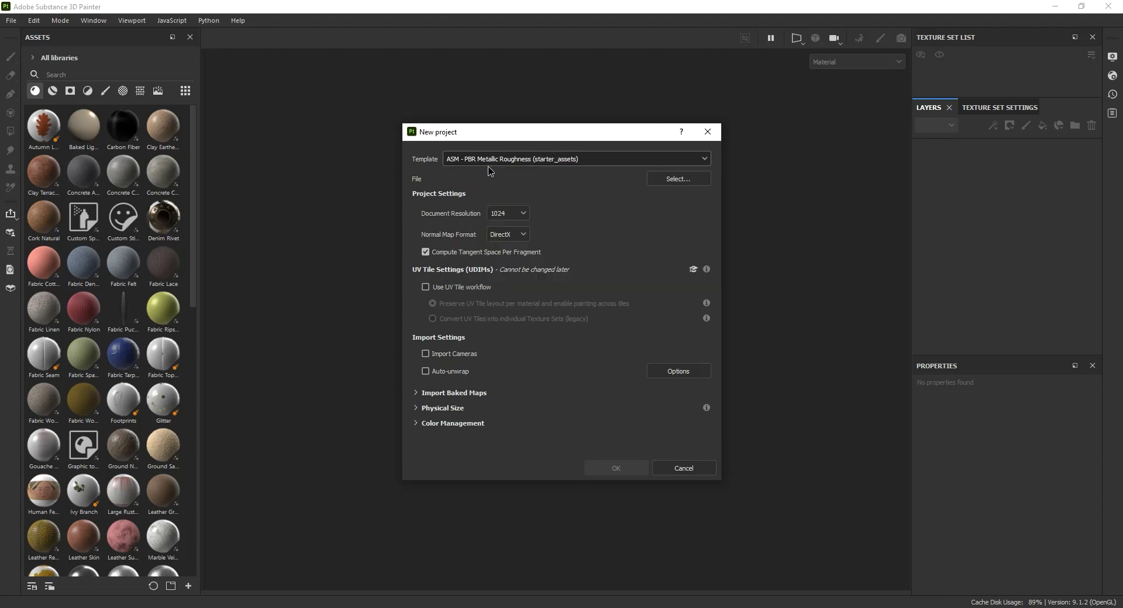
- Create the project with a 2048 document resolution and Low Clown Mat.obj from the SUBSTANCE export folder as its mesh
{"action": "left_click", "coordinate": [496, 216]}
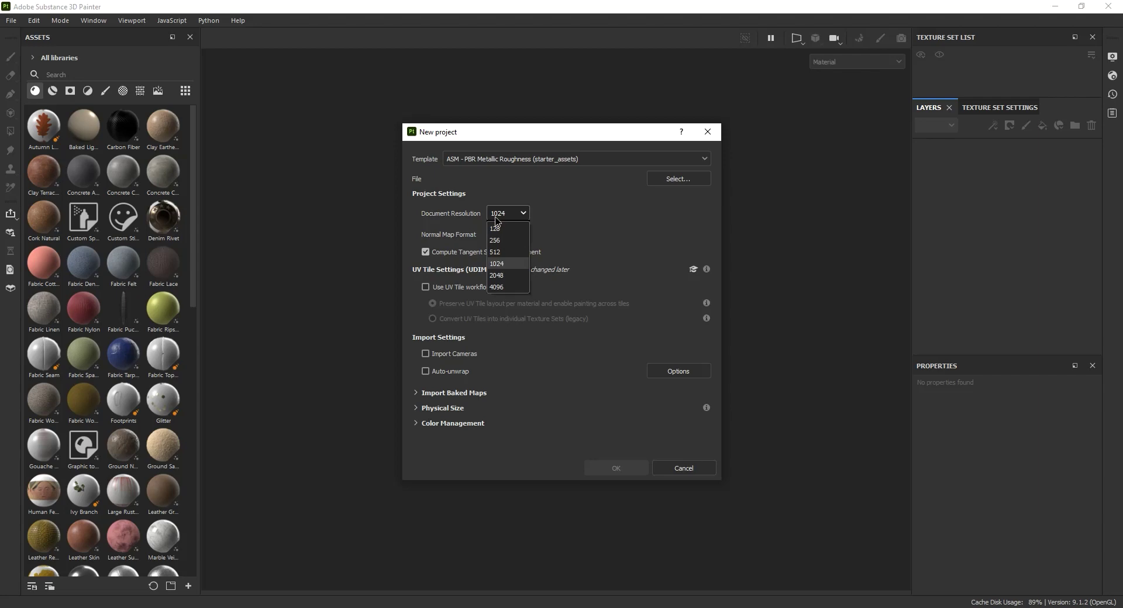
{"action": "left_click", "coordinate": [506, 275]}
{"action": "left_click", "coordinate": [675, 180]}
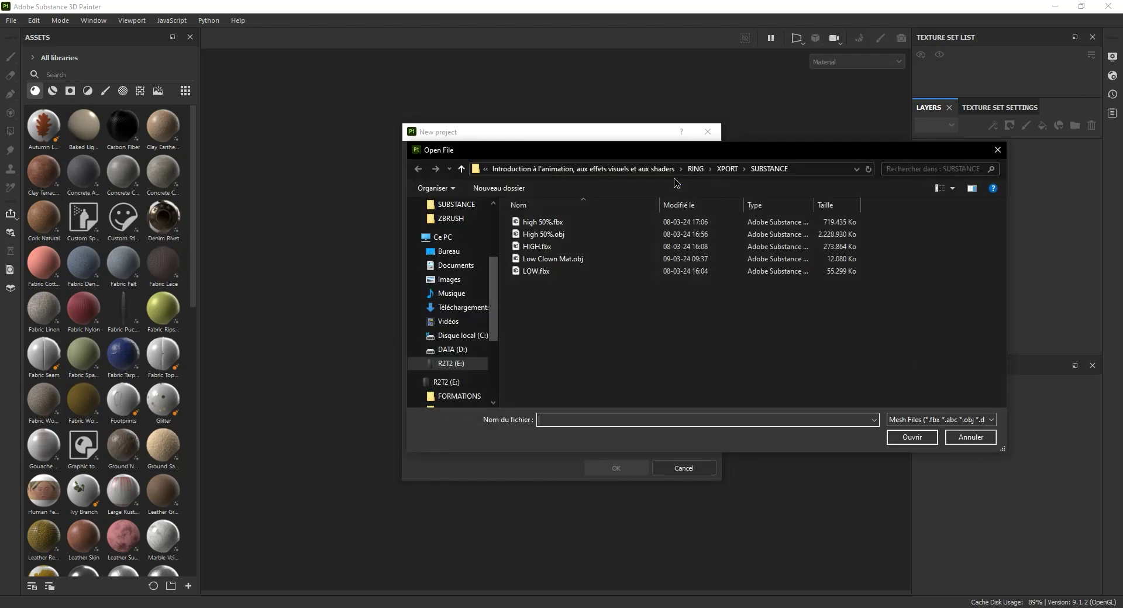
{"action": "left_click", "coordinate": [575, 266]}
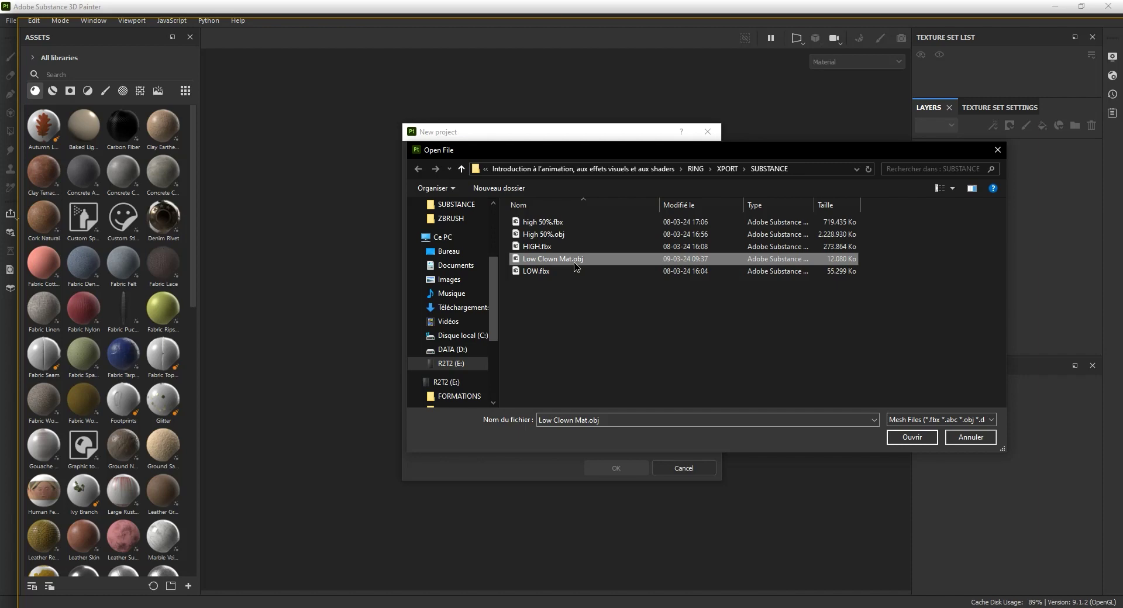
{"action": "double_click", "coordinate": [574, 266]}
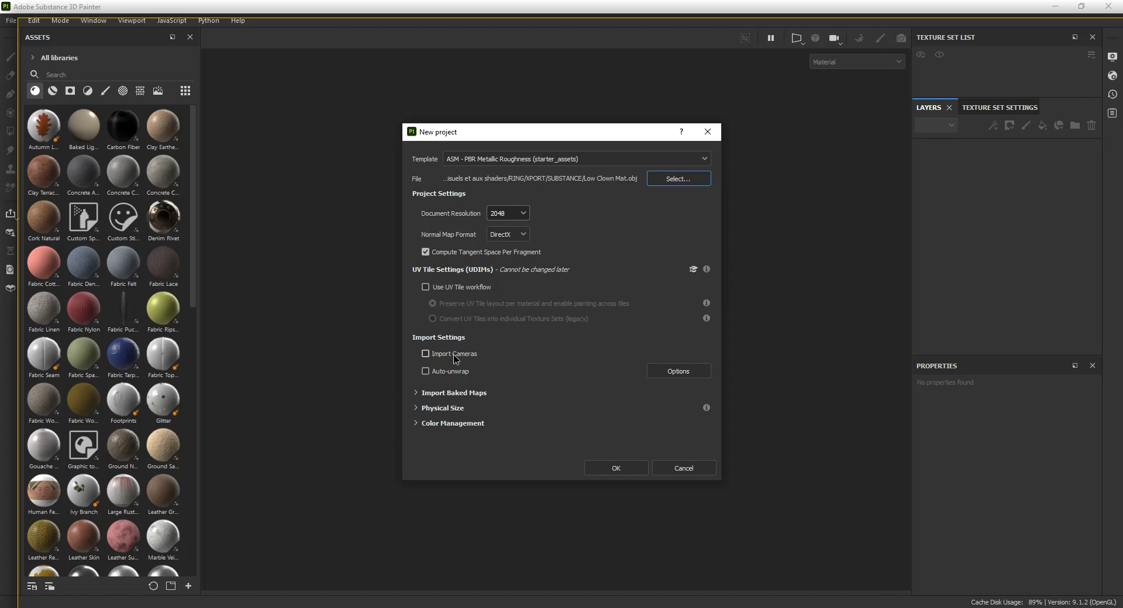
{"action": "left_click", "coordinate": [618, 468]}
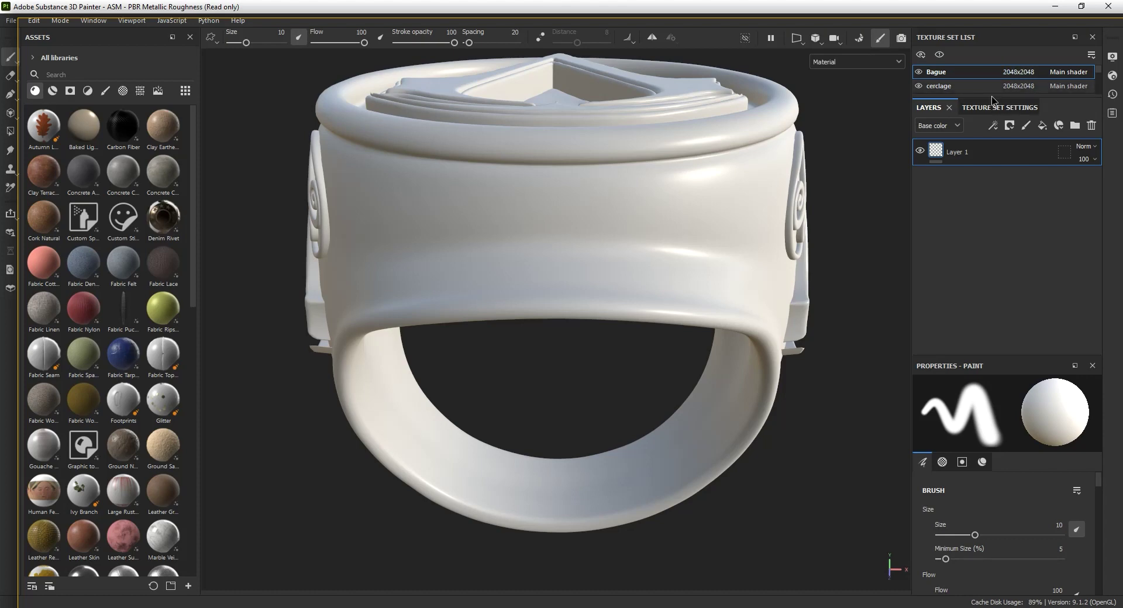
- Enlarge the texture set list to show every set from Bague to Triskel, and examine the imported ring from several angles
{"action": "left_click_drag", "start_coordinate": [991, 97], "coordinate": [994, 175]}
{"action": "left_click_drag", "start_coordinate": [819, 393], "coordinate": [409, 409], "text": "alt"}
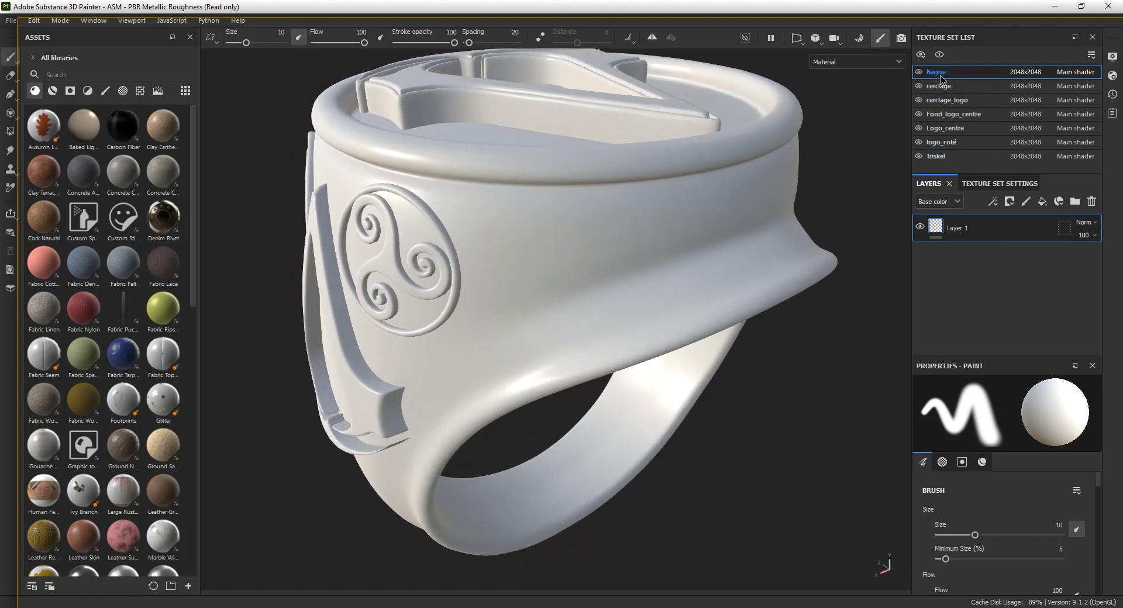
{"action": "left_click_drag", "start_coordinate": [798, 401], "coordinate": [632, 431], "text": "alt"}
{"action": "left_click_drag", "start_coordinate": [269, 462], "coordinate": [273, 315], "text": "alt"}
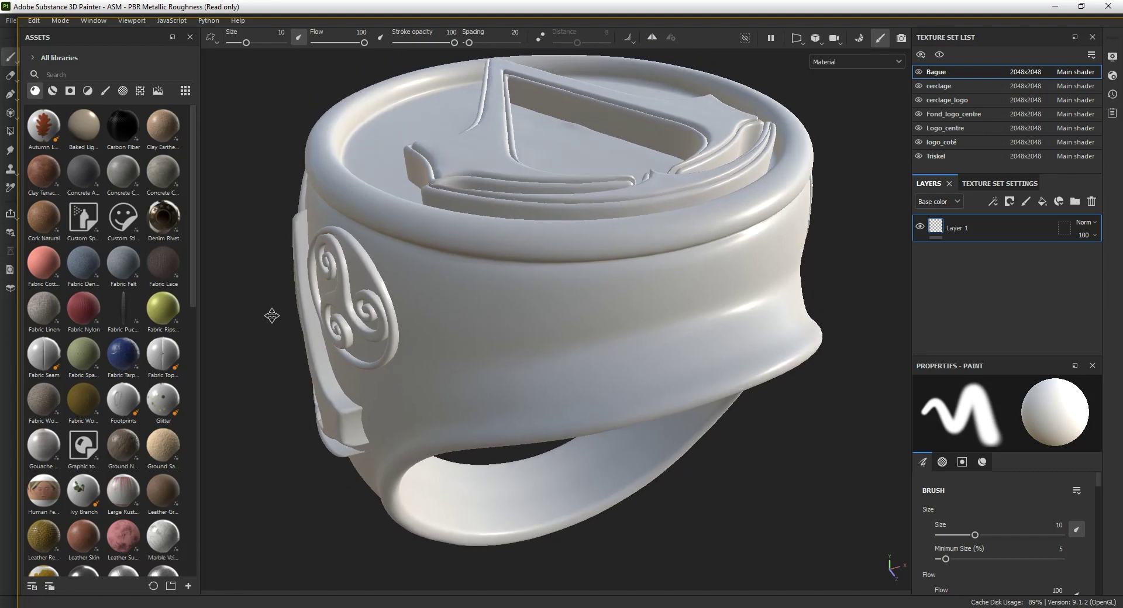
{"action": "middle_click_drag", "start_coordinate": [273, 316], "coordinate": [373, 378], "text": "alt"}
{"action": "right_click_drag", "start_coordinate": [372, 378], "coordinate": [244, 353], "text": "alt"}
{"action": "mouse_move", "coordinate": [243, 353]}
{"action": "left_mouse_down", "text": "alt"}
{"action": "mouse_move", "coordinate": [388, 334]}
{"action": "mouse_move", "coordinate": [286, 428]}
{"action": "mouse_move", "coordinate": [353, 241]}
{"action": "mouse_move", "coordinate": [333, 334]}
{"action": "left_mouse_up", "text": "alt"}
{"action": "right_click_drag", "start_coordinate": [333, 333], "coordinate": [363, 343], "text": "alt"}
{"action": "scroll", "coordinate": [365, 344], "scroll_direction": "up", "scroll_amount": 2}
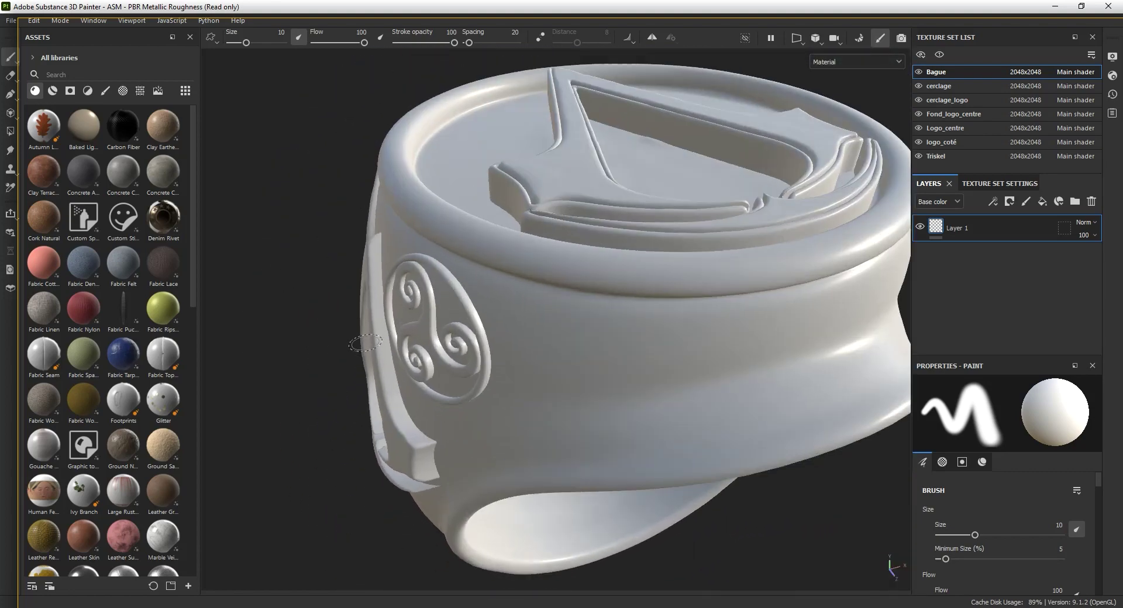
{"action": "mouse_move", "coordinate": [323, 333]}
{"action": "left_mouse_down", "text": "alt"}
{"action": "mouse_move", "coordinate": [253, 350]}
{"action": "mouse_move", "coordinate": [261, 368]}
{"action": "mouse_move", "coordinate": [271, 355]}
{"action": "left_mouse_up", "text": "alt"}
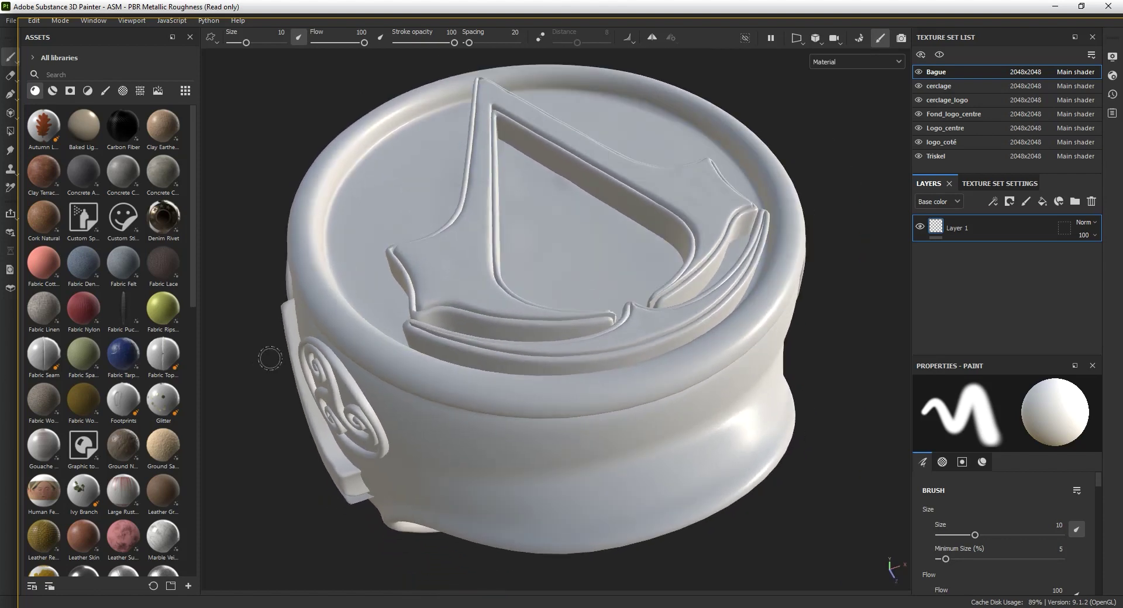
{"action": "middle_click_drag", "start_coordinate": [270, 355], "coordinate": [300, 374], "text": "alt"}
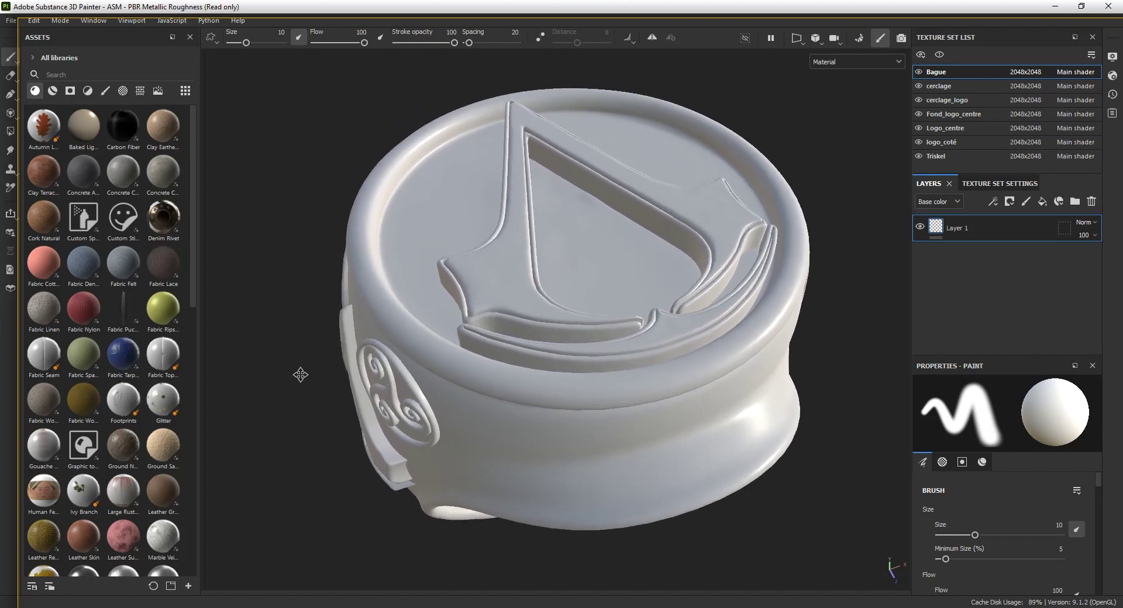
- Start saving the project and browse to the RING folder inside HERS on the E: drive
{"action": "left_click", "coordinate": [16, 22]}
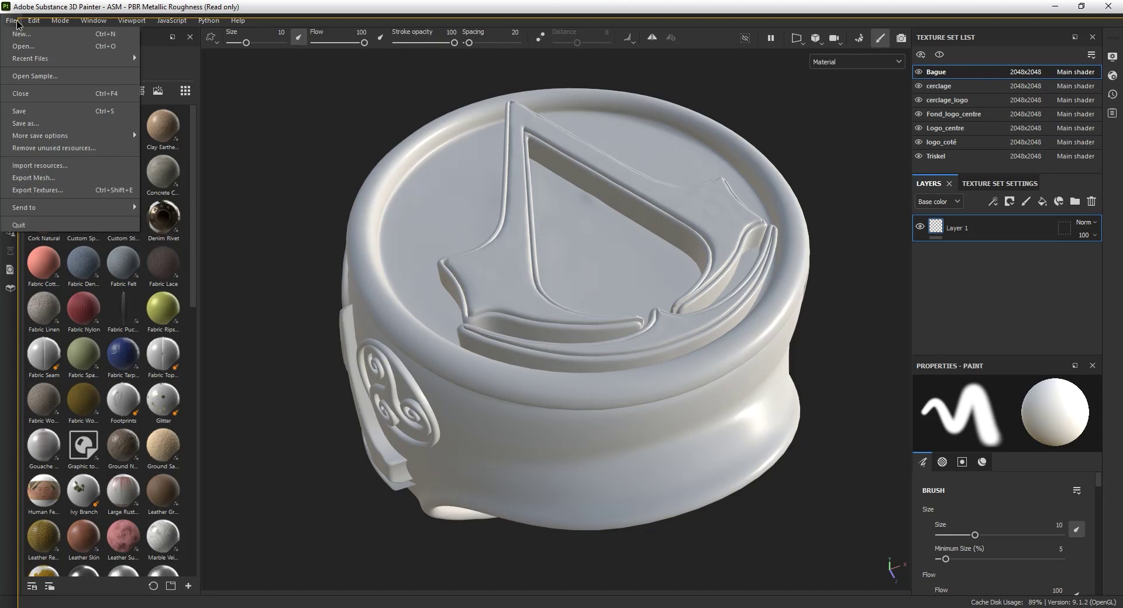
{"action": "left_click", "coordinate": [79, 112]}
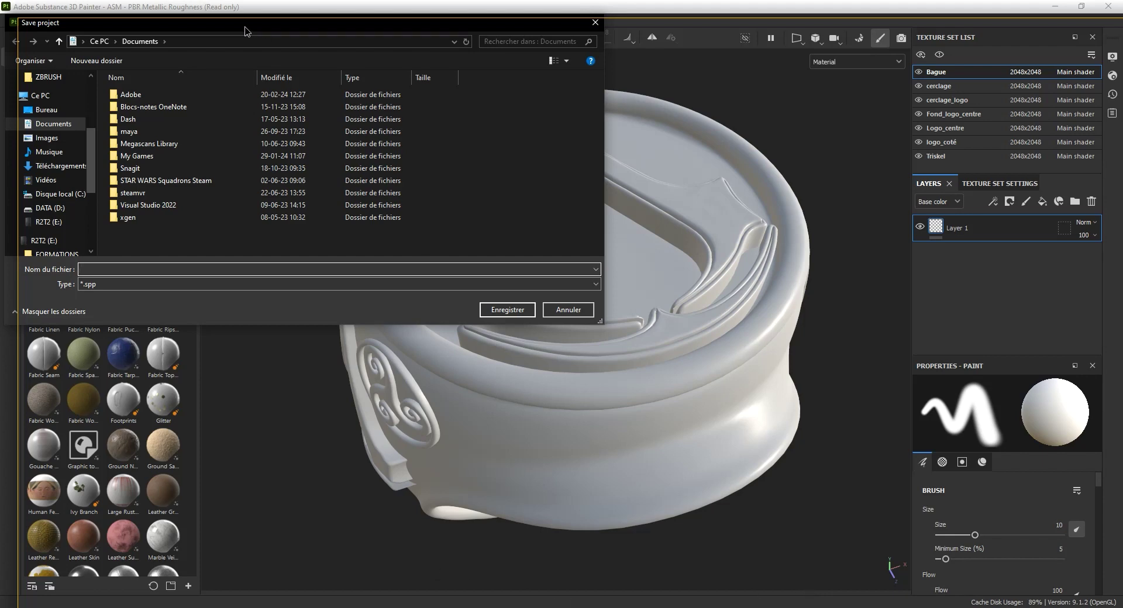
{"action": "left_click_drag", "start_coordinate": [261, 30], "coordinate": [449, 129]}
{"action": "left_click", "coordinate": [233, 339]}
{"action": "double_click", "coordinate": [315, 205]}
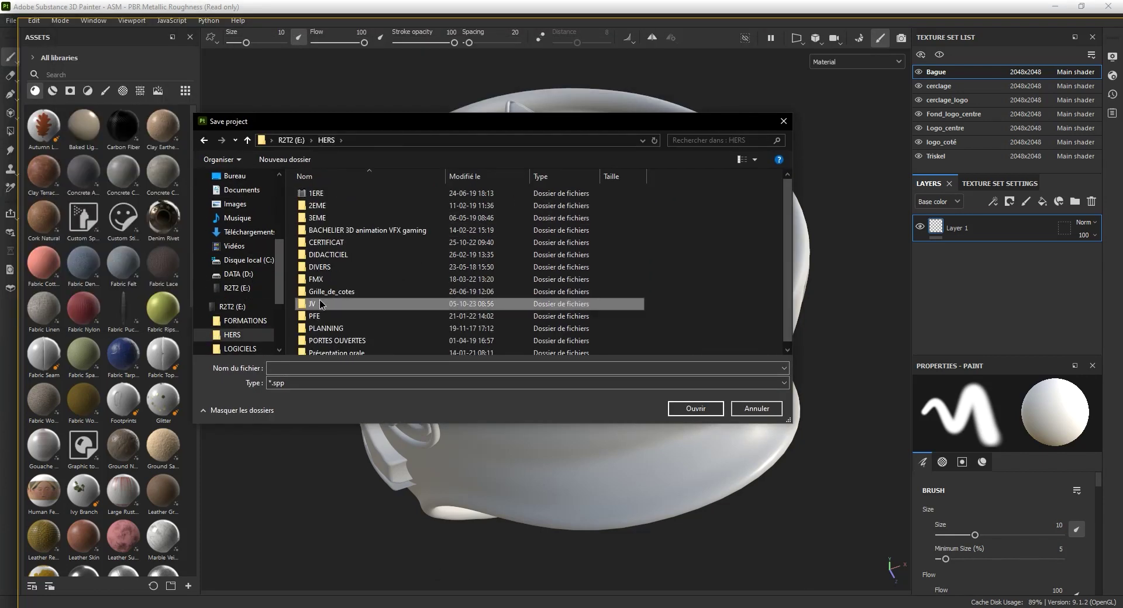
{"action": "double_click", "coordinate": [320, 303]}
{"action": "double_click", "coordinate": [314, 193]}
{"action": "double_click", "coordinate": [318, 238]}
- Create a folder named SUBSTANCE inside RING and save the project there as an .spp file
{"action": "right_click", "coordinate": [319, 246]}
{"action": "left_click", "coordinate": [477, 401]}
{"action": "type", "text": "SUBSAN"}
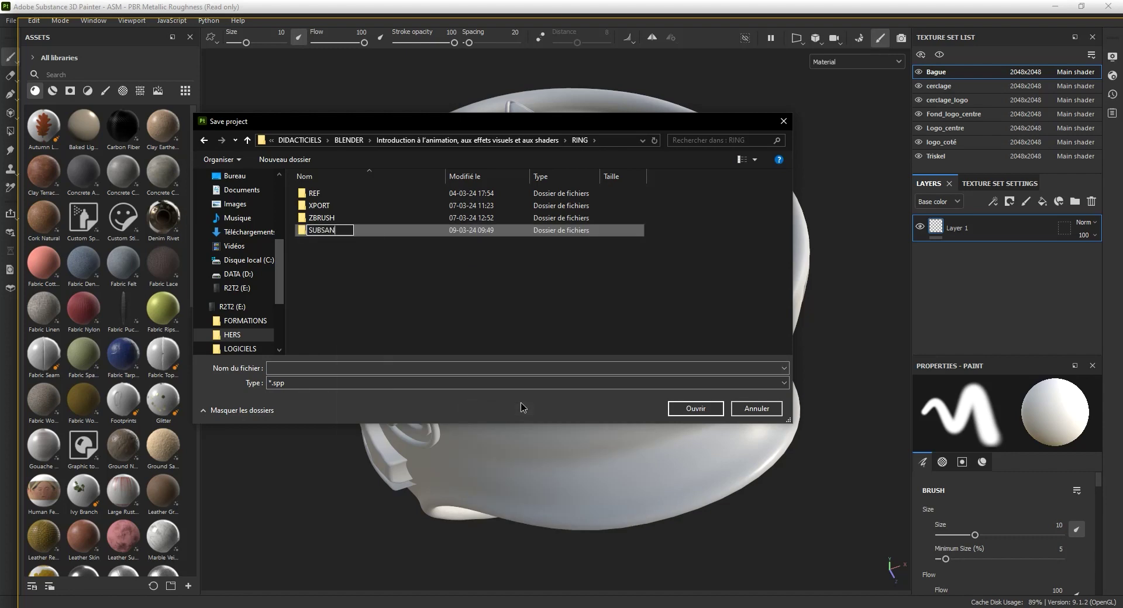
{"action": "type", "text": "ANCE"}
{"action": "key", "text": "Return"}
{"action": "key", "text": "Return"}
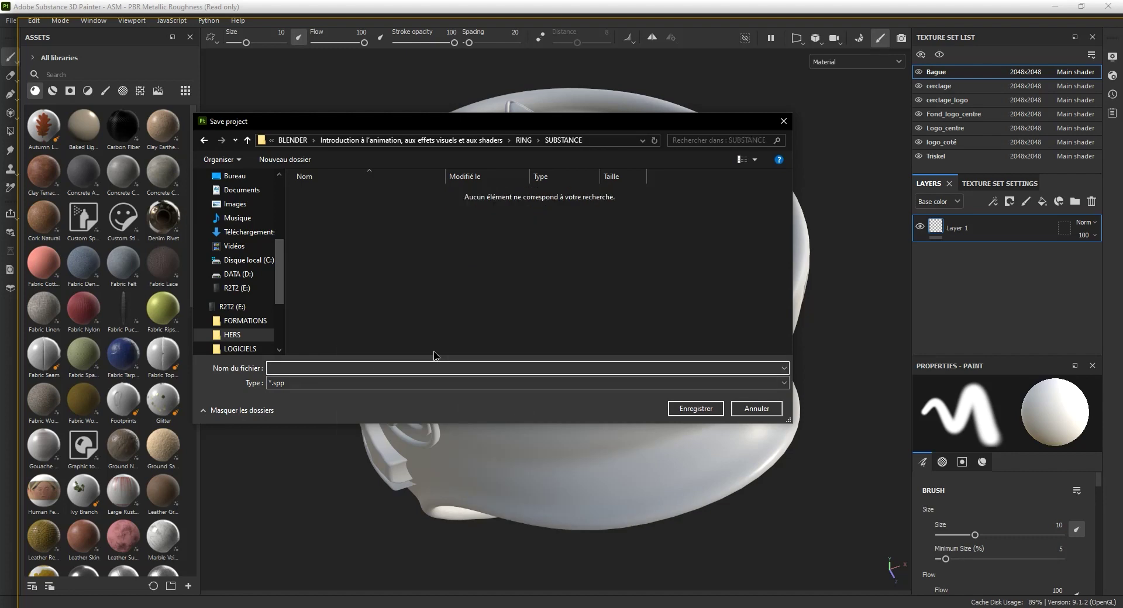
{"action": "key", "text": "Return"}
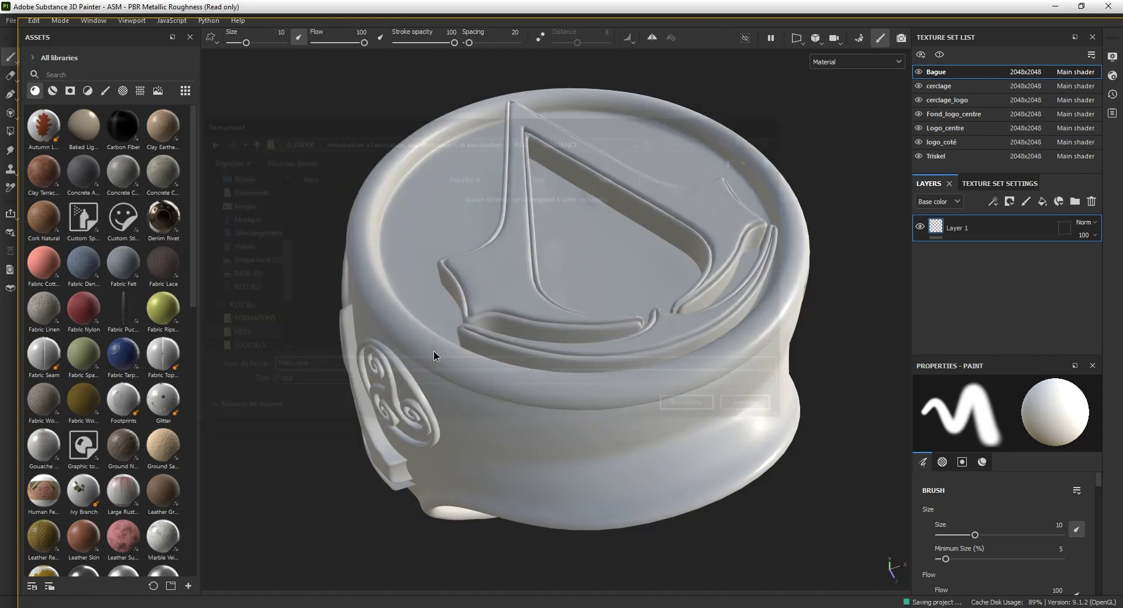